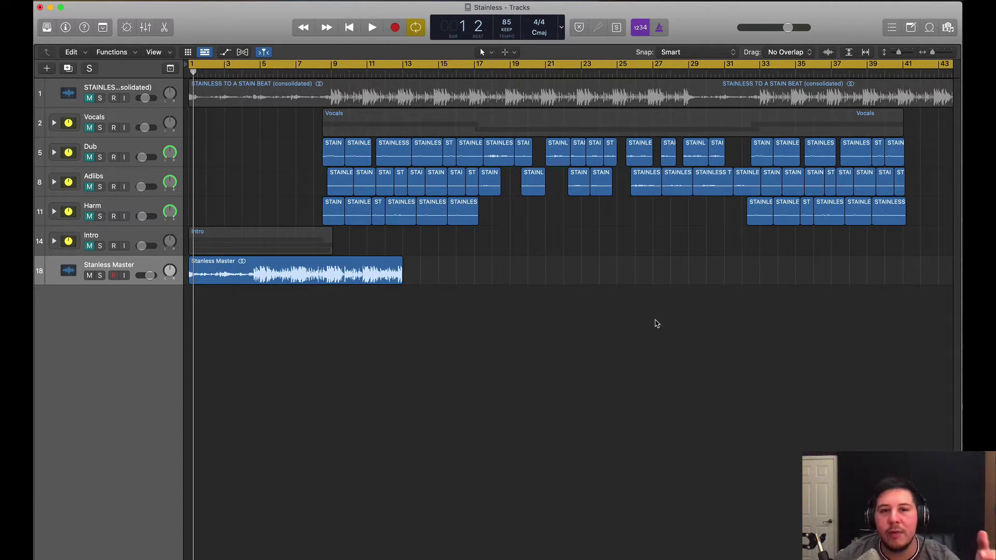
Step: Play the looped section to hear the unprocessed vocals against the beat
{"action": "key", "text": "space"}
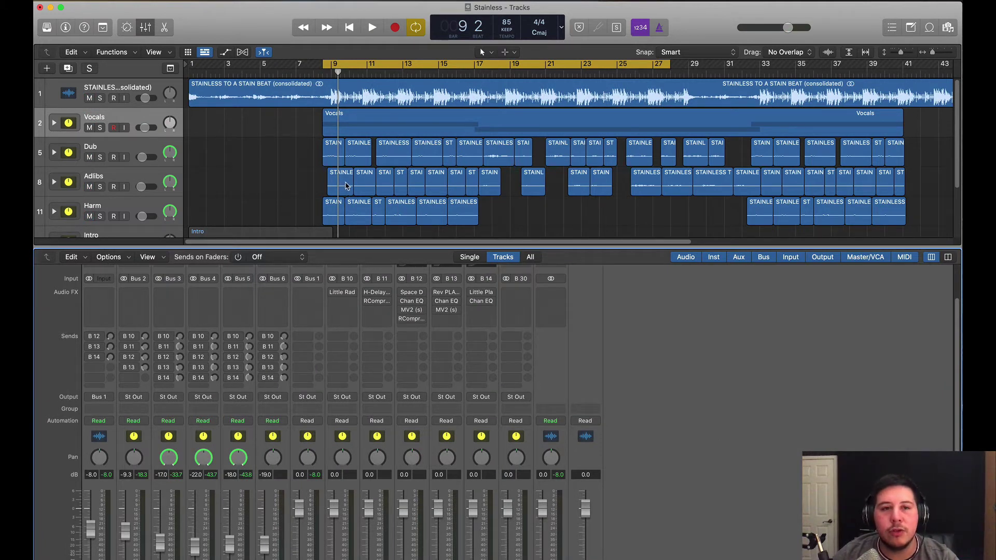
{"action": "key", "text": "space"}
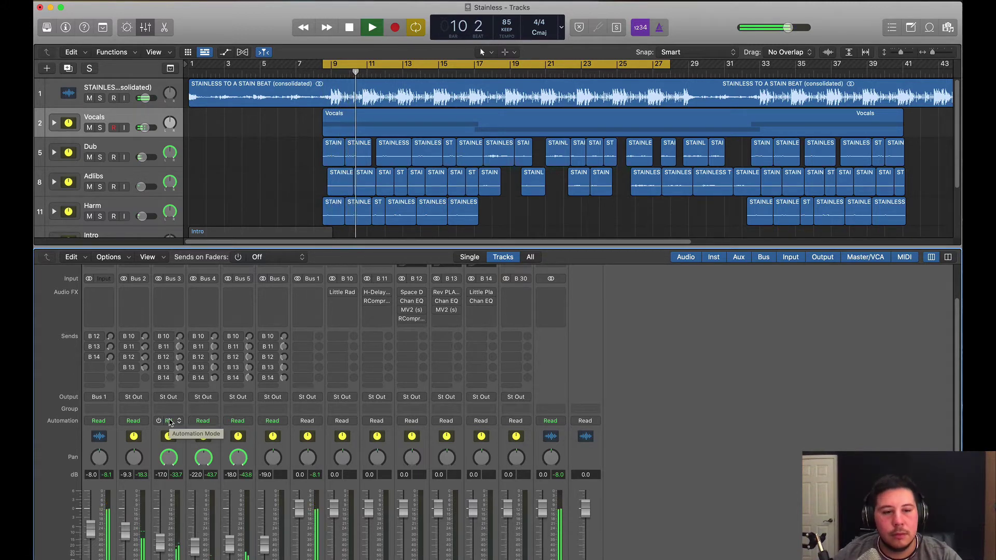
Step: Insert W.A.Production's Outlaw in stereo on the Vocals channel and compare it bypassed and active during playback
{"action": "scroll", "coordinate": [170, 423], "scroll_direction": "down", "scroll_amount": 3}
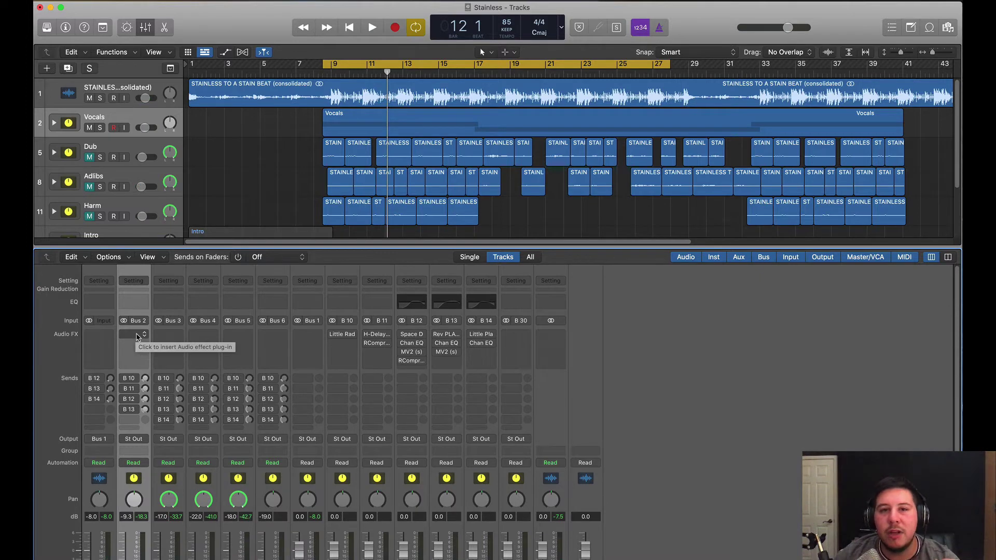
{"action": "left_click", "coordinate": [138, 338]}
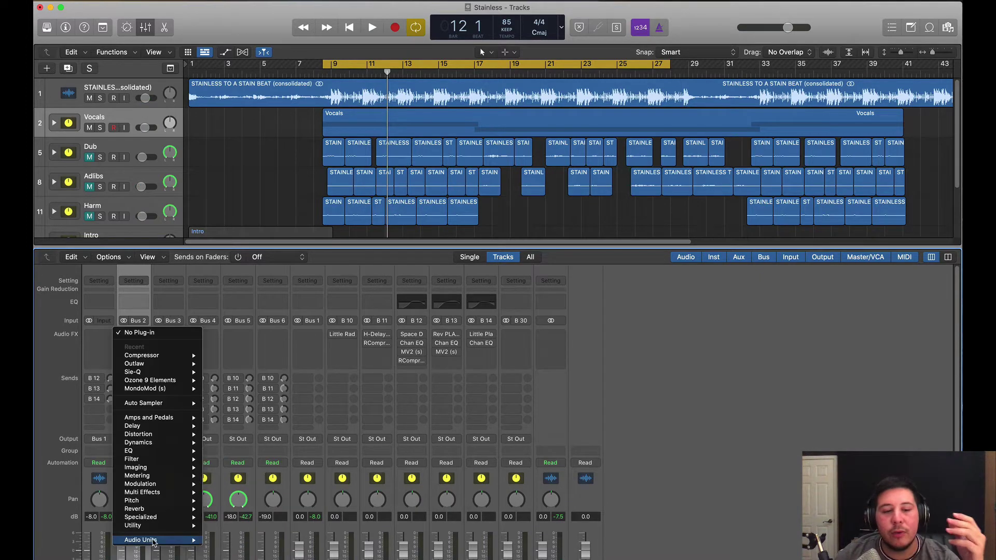
{"action": "mouse_move", "coordinate": [150, 540]}
{"action": "mouse_move", "coordinate": [237, 553]}
{"action": "mouse_move", "coordinate": [322, 553]}
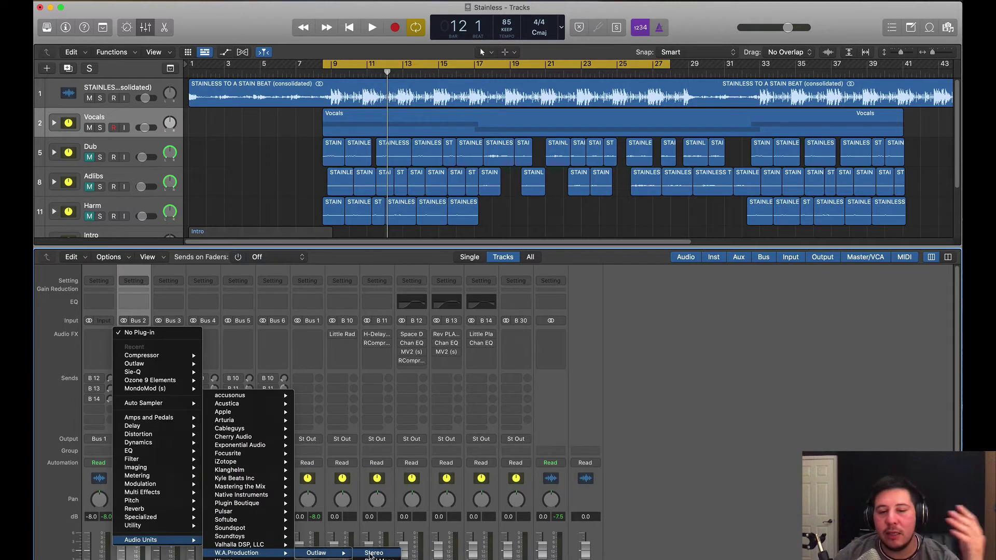
{"action": "left_click", "coordinate": [372, 553]}
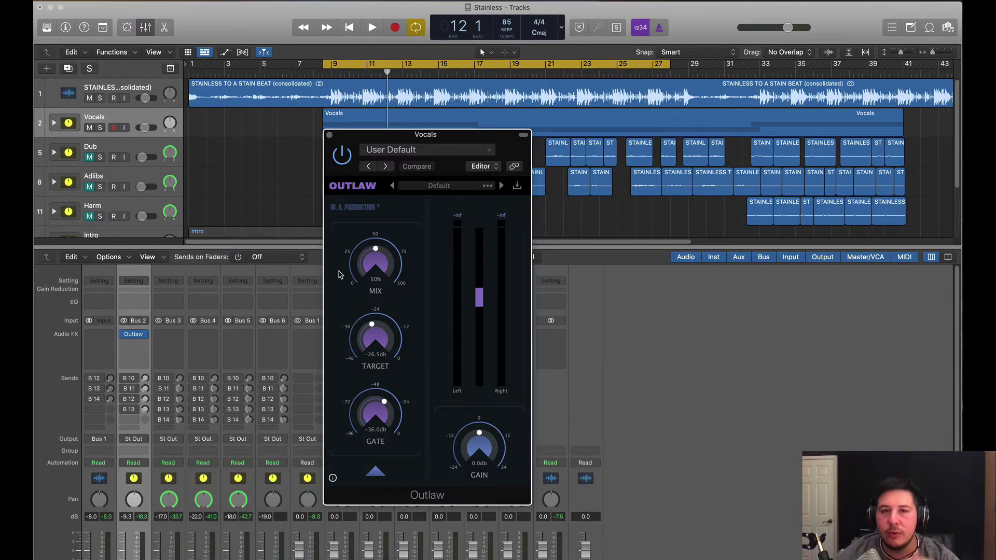
{"action": "left_click_drag", "start_coordinate": [406, 142], "coordinate": [433, 146]}
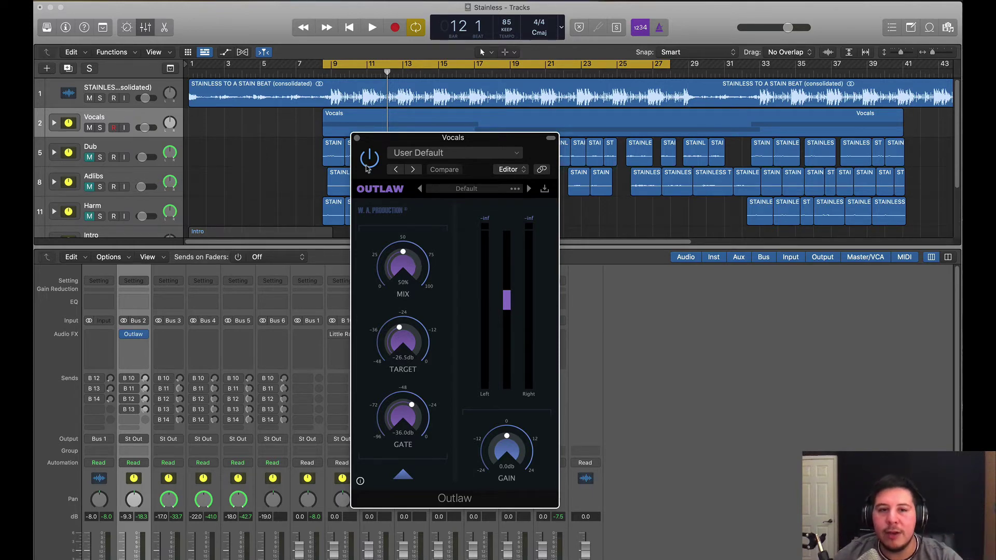
{"action": "key", "text": "space"}
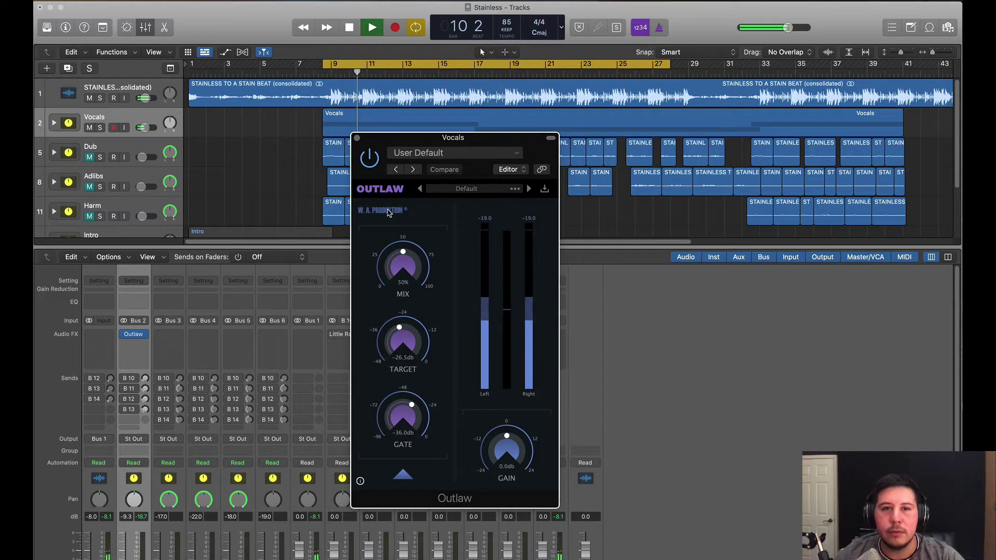
{"action": "left_click", "coordinate": [370, 159]}
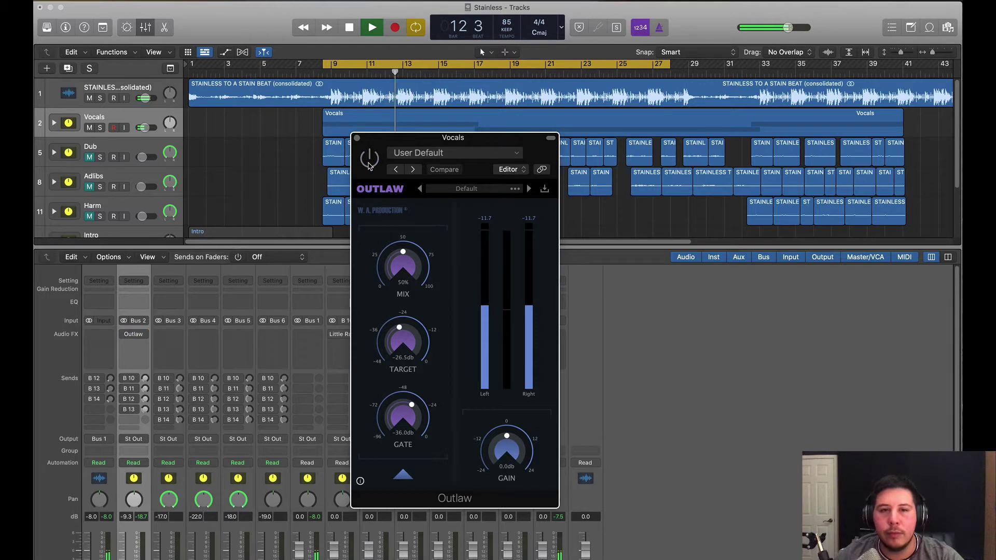
Step: Insert the Waves RVox (s) plug-in on the Vocals channel in the slot below Outlaw
{"action": "left_click", "coordinate": [145, 345]}
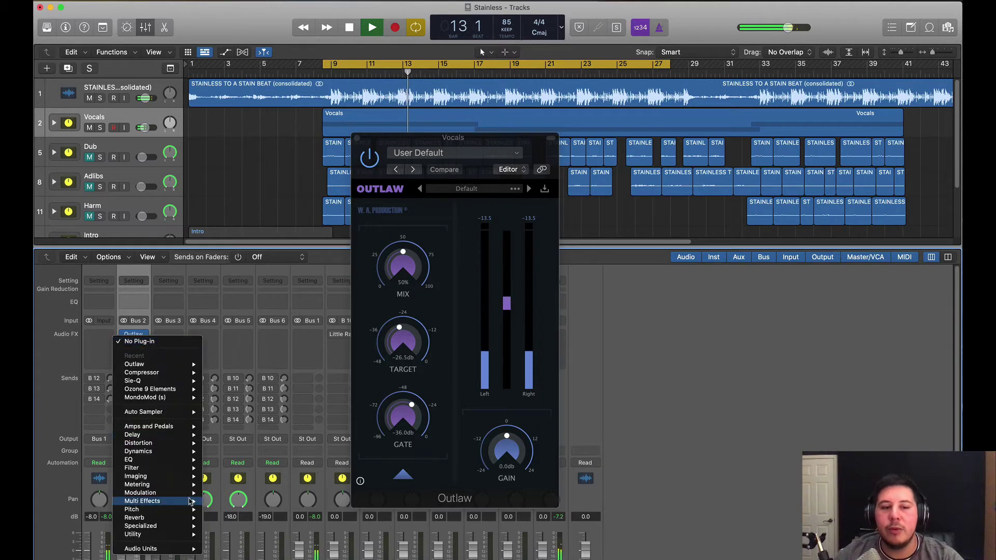
{"action": "mouse_move", "coordinate": [173, 550]}
{"action": "mouse_move", "coordinate": [228, 558]}
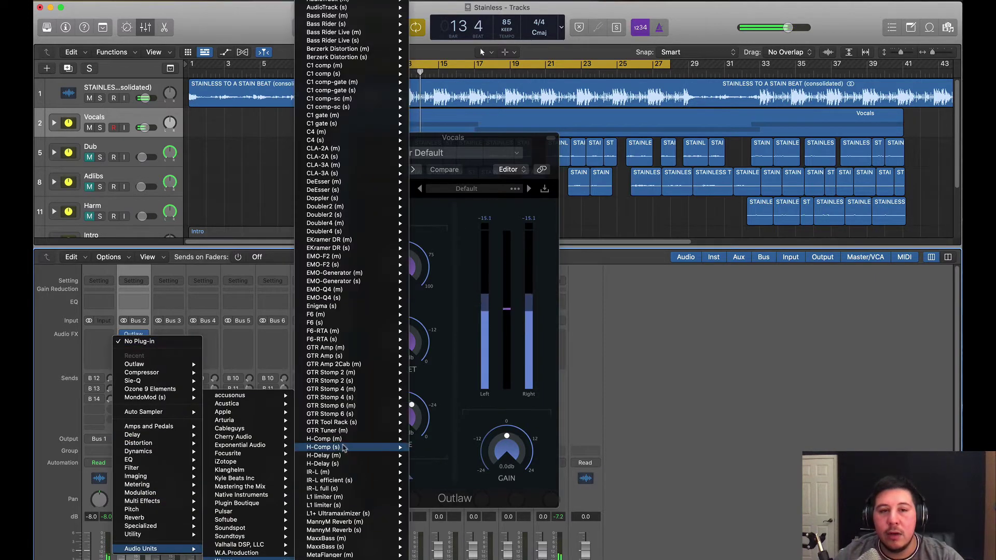
{"action": "mouse_move", "coordinate": [339, 441]}
{"action": "scroll", "coordinate": [340, 441], "scroll_direction": "down", "scroll_amount": 5}
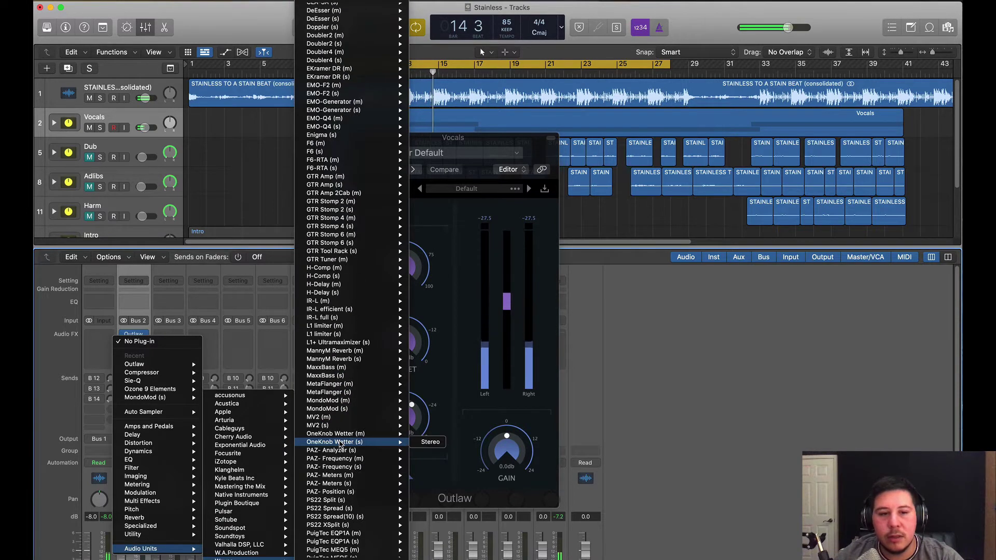
{"action": "scroll", "coordinate": [340, 444], "scroll_direction": "down", "scroll_amount": 5}
{"action": "scroll", "coordinate": [341, 443], "scroll_direction": "down", "scroll_amount": 6}
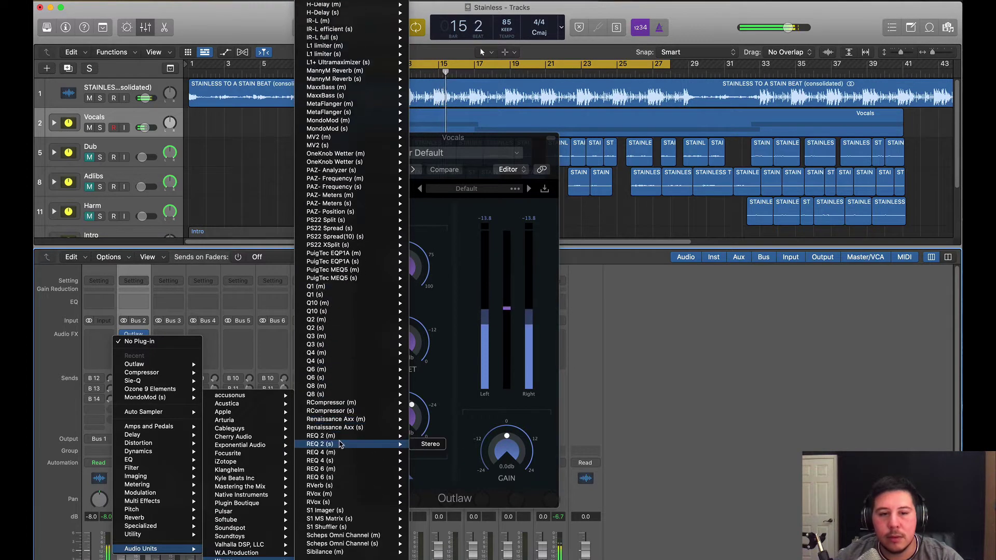
{"action": "left_click", "coordinate": [425, 487]}
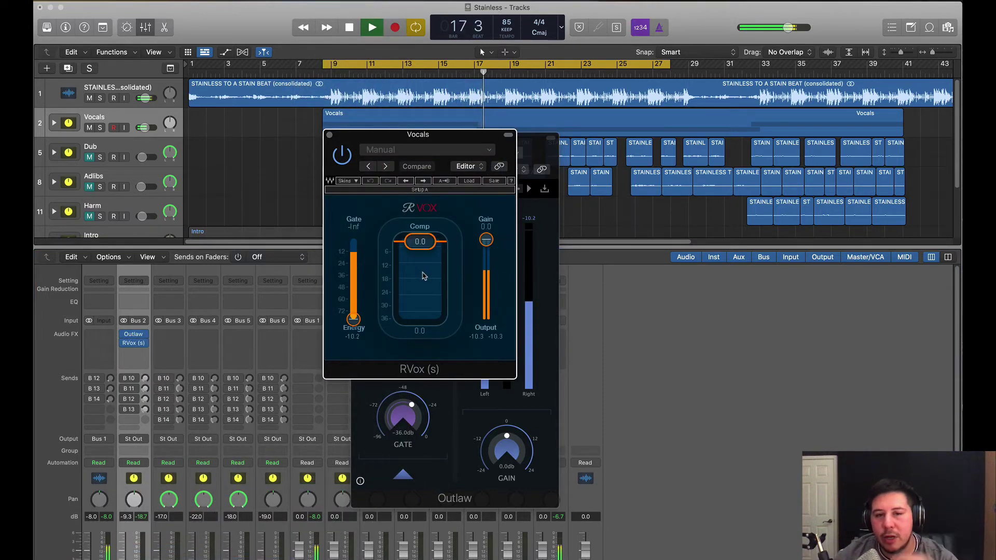
Step: Set the RVox compression to about -3.6 during playback and close the RVox and Outlaw windows
{"action": "scroll", "coordinate": [422, 277], "scroll_direction": "down", "scroll_amount": 10}
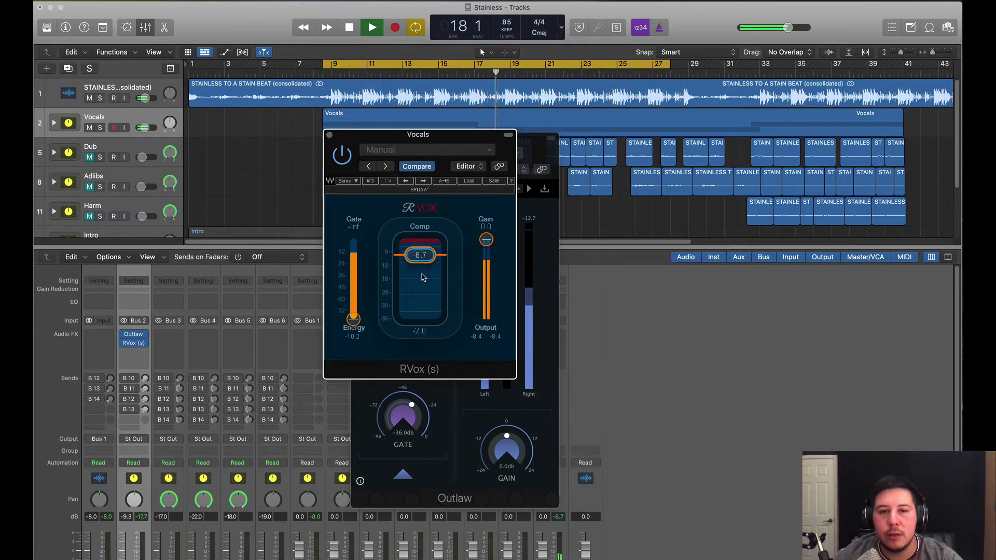
{"action": "scroll", "coordinate": [422, 281], "scroll_direction": "up", "scroll_amount": 7}
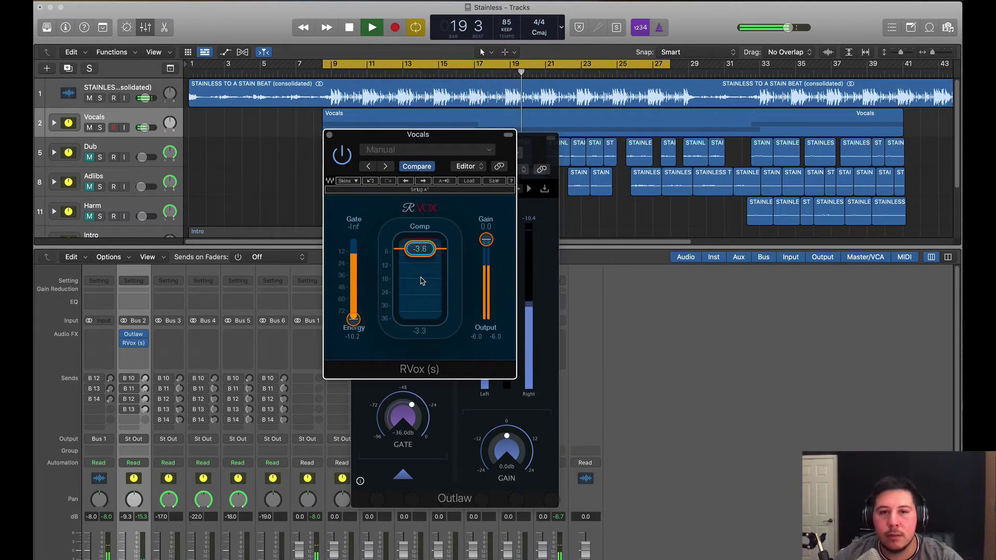
{"action": "scroll", "coordinate": [422, 280], "scroll_direction": "up", "scroll_amount": 1}
{"action": "left_click", "coordinate": [329, 135]}
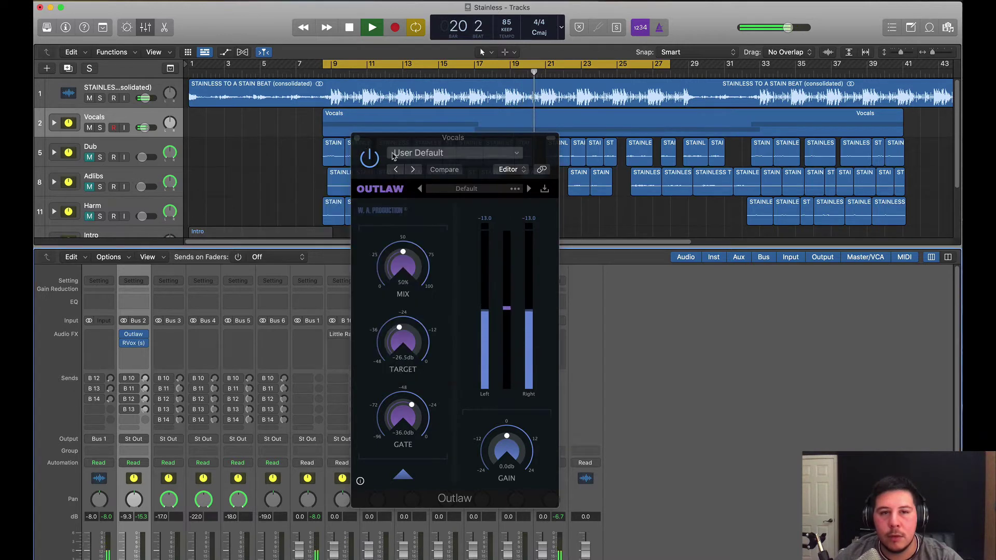
{"action": "left_click", "coordinate": [357, 138]}
Step: Insert the Waves DeEsser (s) after RVox on the Vocals channel, using the Male Shh factory preset with a slight threshold adjustment
{"action": "left_click", "coordinate": [134, 363]}
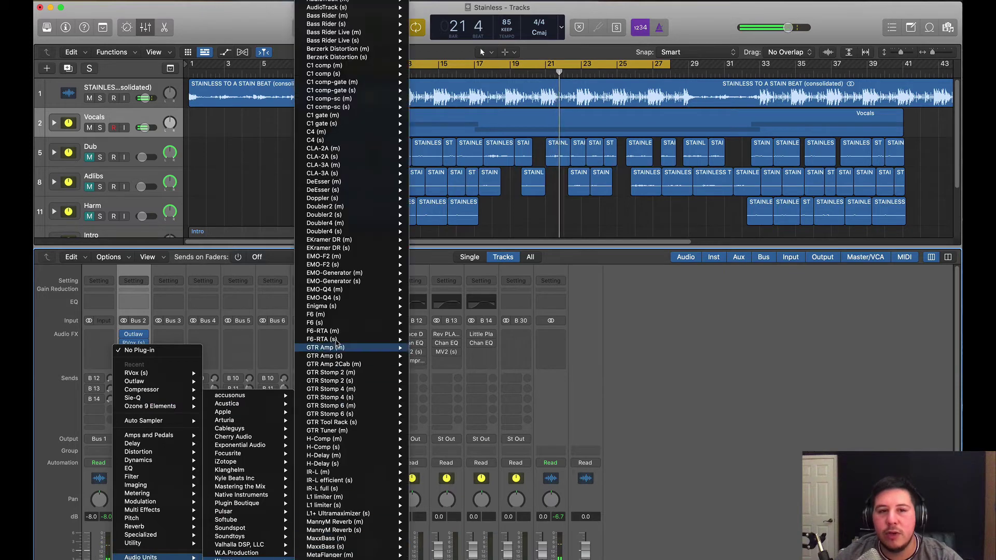
{"action": "left_click", "coordinate": [357, 191]}
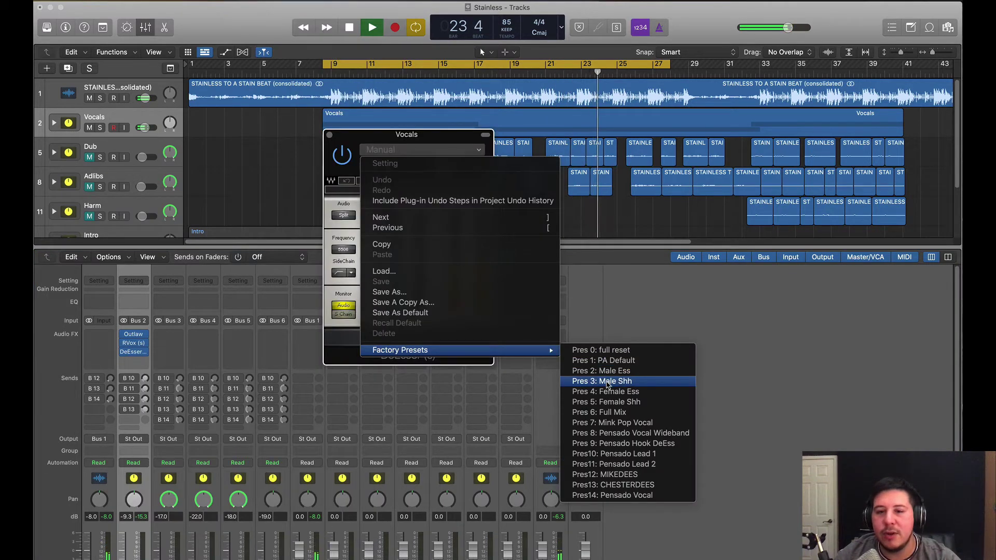
{"action": "left_click", "coordinate": [608, 382]}
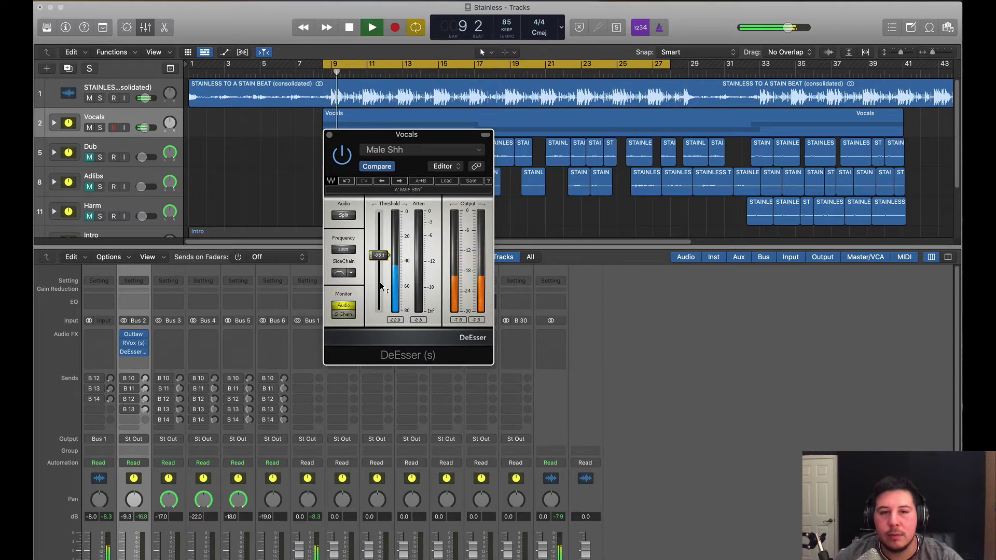
{"action": "scroll", "coordinate": [381, 287], "scroll_direction": "up", "scroll_amount": 1}
{"action": "scroll", "coordinate": [381, 287], "scroll_direction": "down", "scroll_amount": 1}
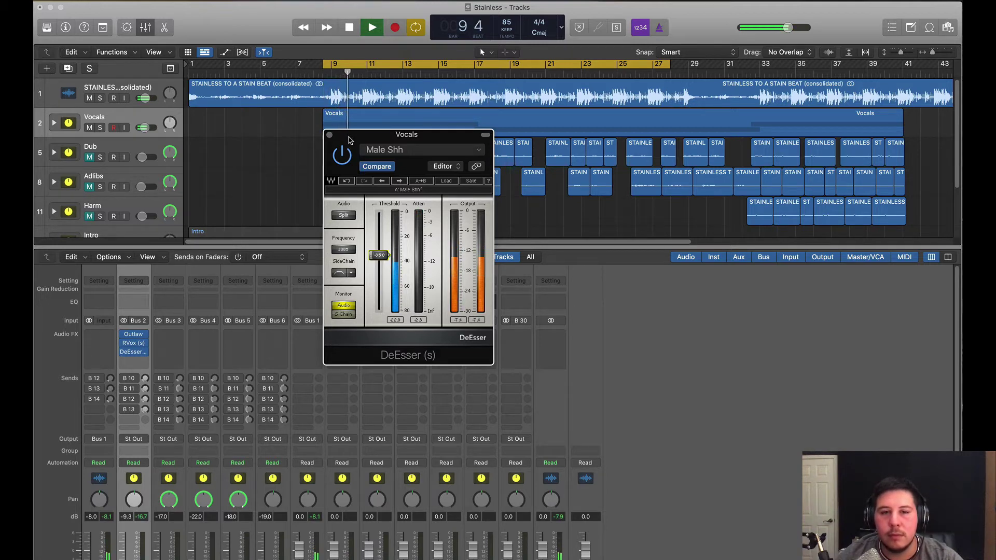
{"action": "left_click", "coordinate": [329, 134]}
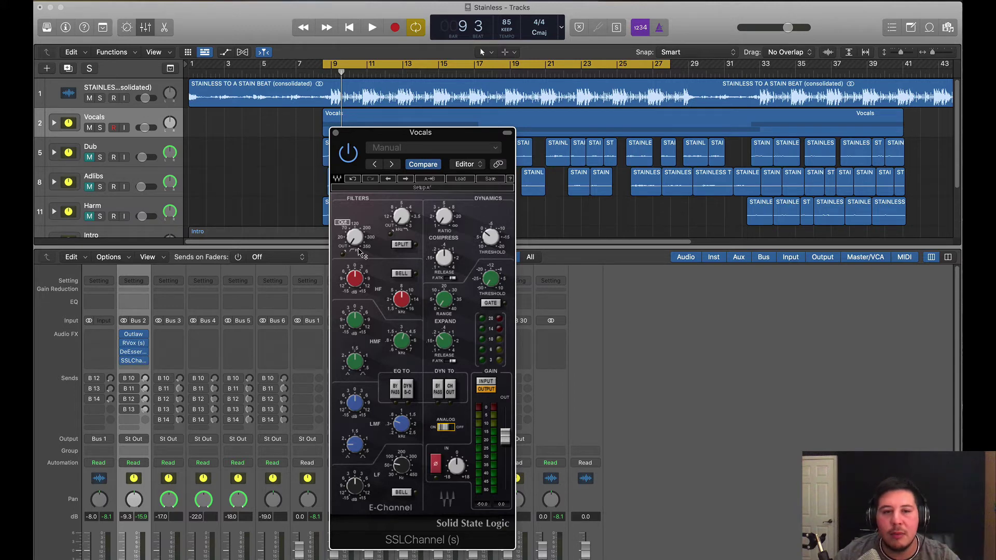
Step: Play the vocals and set the SSLChannel's high-pass filter to about 120 Hz
{"action": "key", "text": "space"}
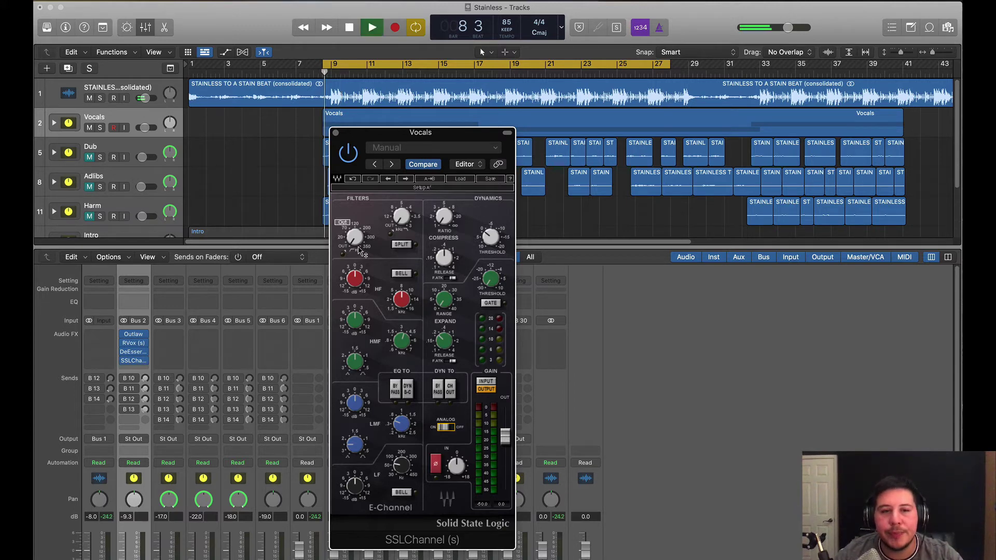
{"action": "scroll", "coordinate": [359, 248], "scroll_direction": "up", "scroll_amount": 10}
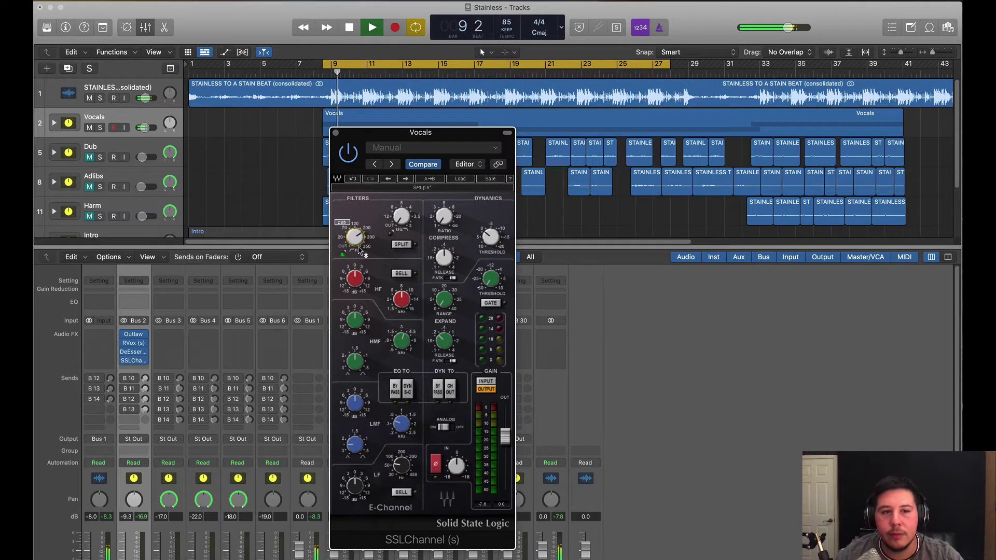
{"action": "scroll", "coordinate": [359, 248], "scroll_direction": "down", "scroll_amount": 2}
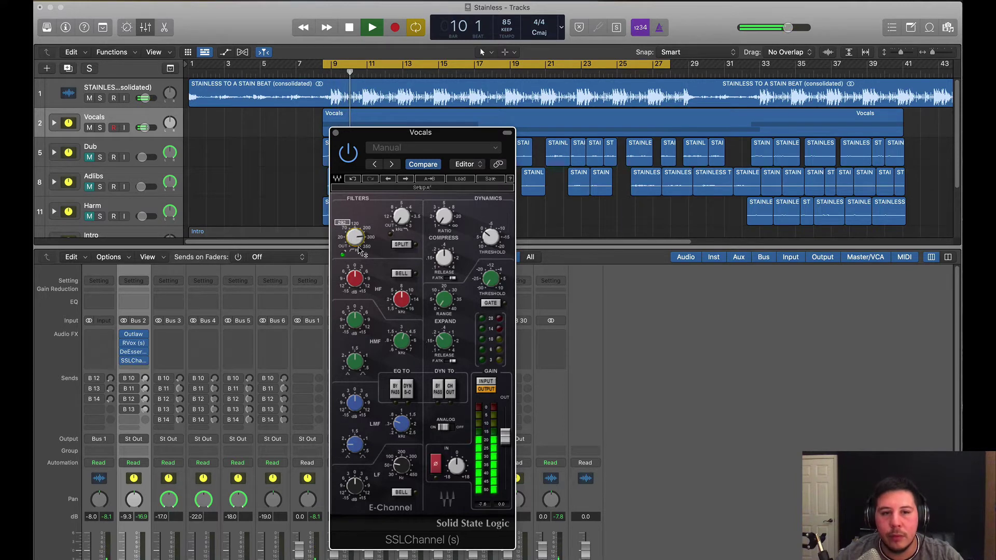
{"action": "scroll", "coordinate": [359, 248], "scroll_direction": "down", "scroll_amount": 2}
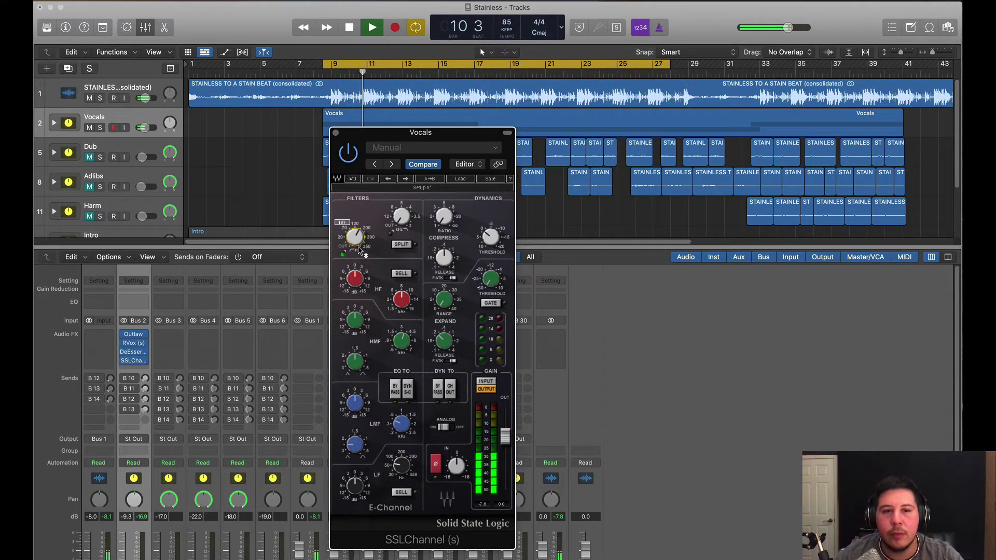
{"action": "scroll", "coordinate": [359, 248], "scroll_direction": "down", "scroll_amount": 2}
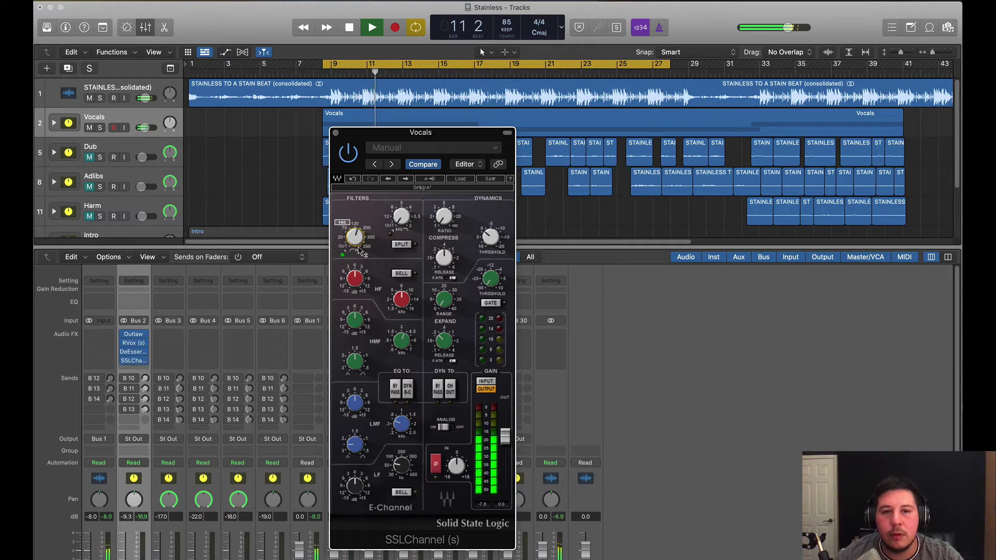
{"action": "scroll", "coordinate": [359, 249], "scroll_direction": "up", "scroll_amount": 1}
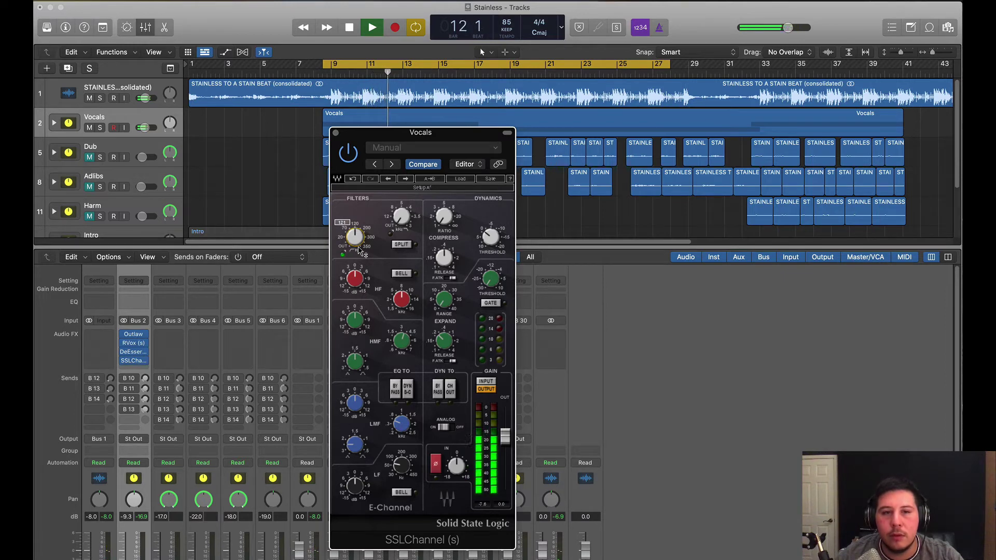
Step: Raise the HF band's frequency and gain on the vocal SSLChannel, and adjust the HMF band's gain, frequency and Q
{"action": "mouse_move", "coordinate": [407, 305]}
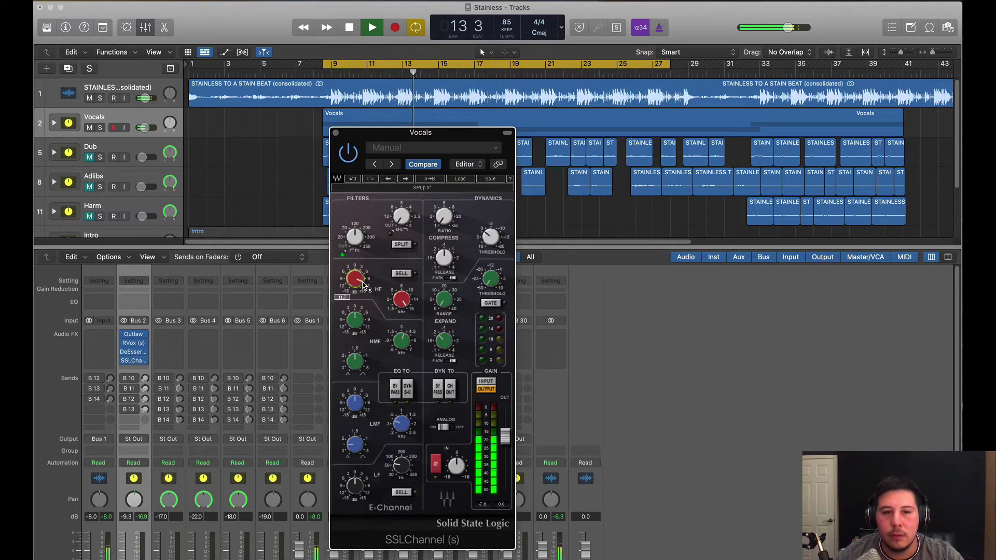
{"action": "scroll", "coordinate": [363, 285], "scroll_direction": "up", "scroll_amount": 3}
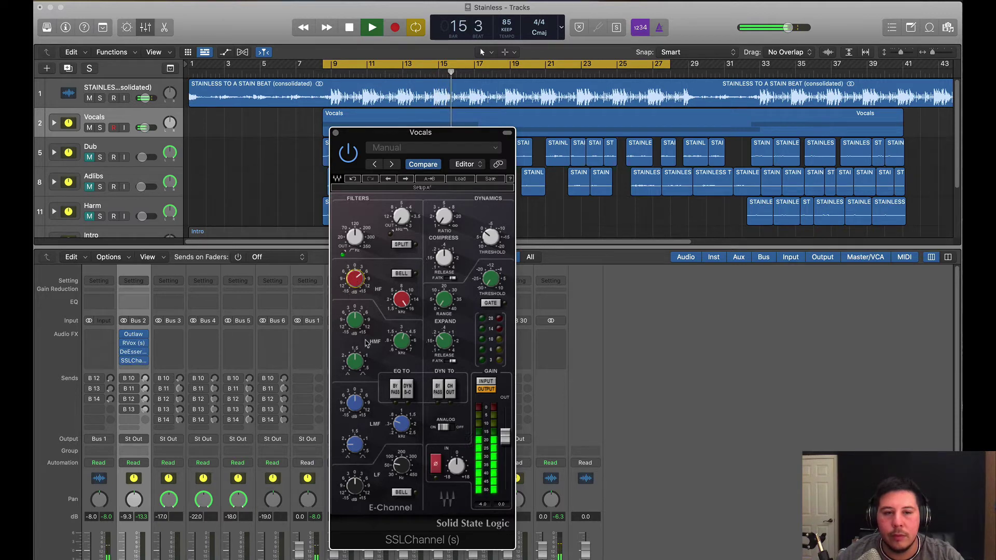
{"action": "mouse_move", "coordinate": [358, 363]}
{"action": "mouse_move", "coordinate": [353, 326]}
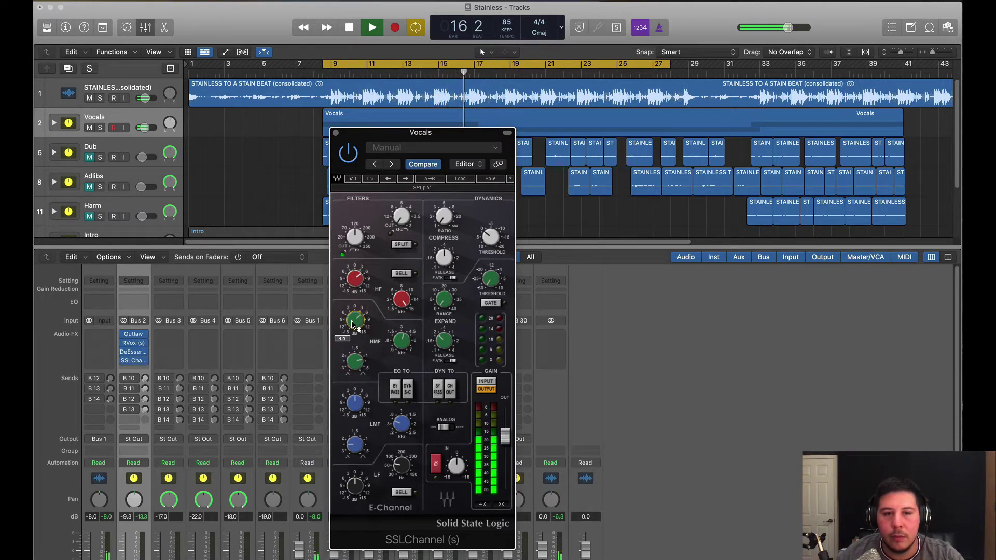
{"action": "mouse_move", "coordinate": [410, 346]}
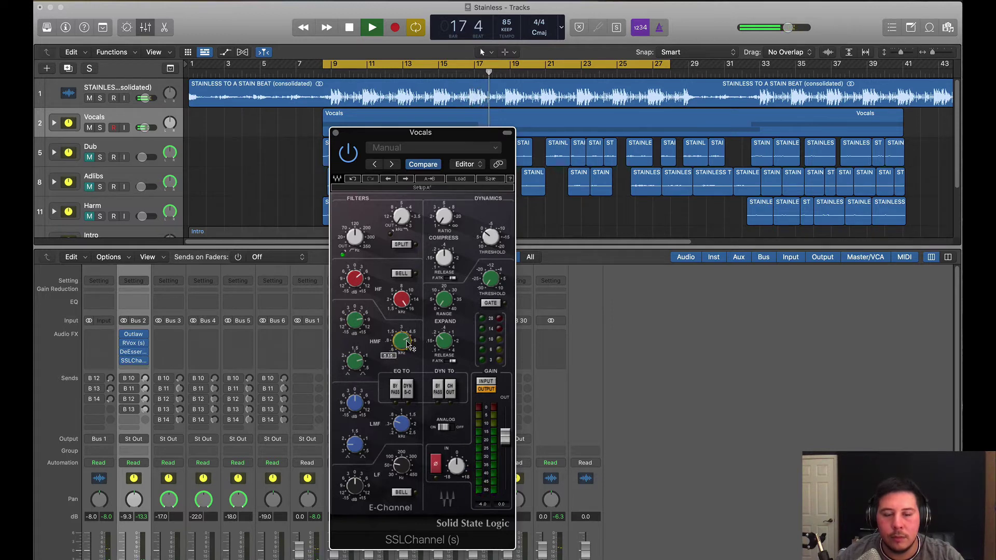
{"action": "scroll", "coordinate": [409, 346], "scroll_direction": "down", "scroll_amount": 3}
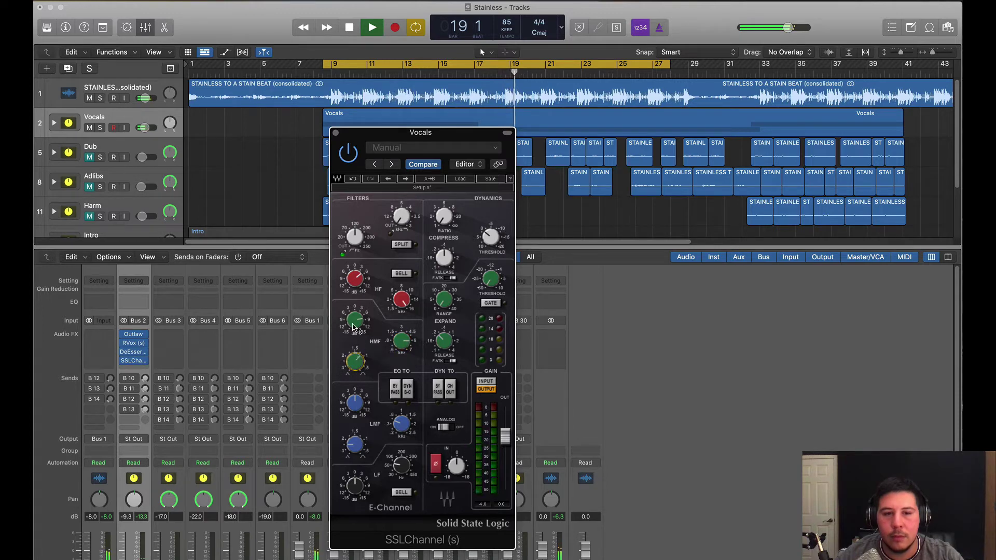
{"action": "scroll", "coordinate": [354, 327], "scroll_direction": "down", "scroll_amount": 5}
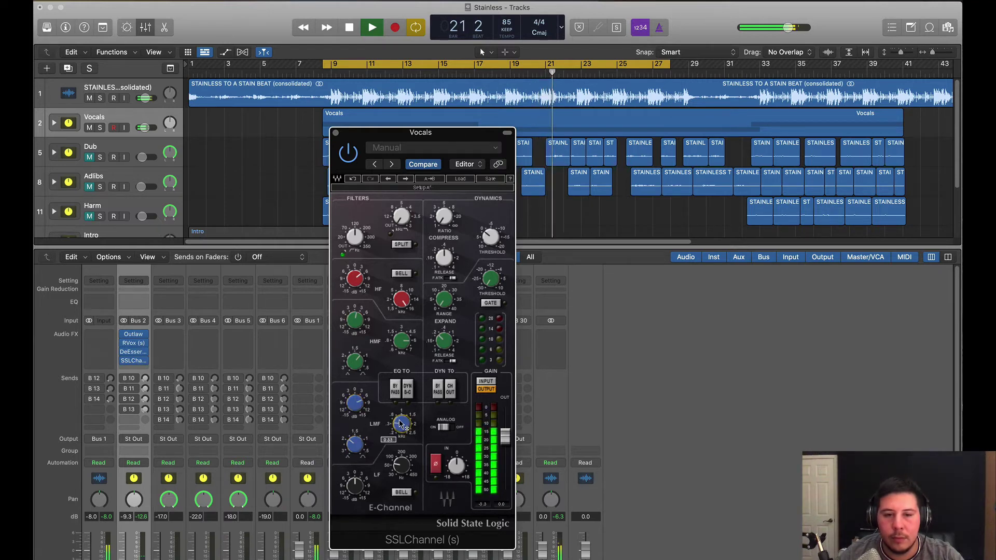
Step: Adjust the LMF band's frequency on the vocal SSLChannel and cut its gain slightly during playback
{"action": "scroll", "coordinate": [401, 424], "scroll_direction": "up", "scroll_amount": 2}
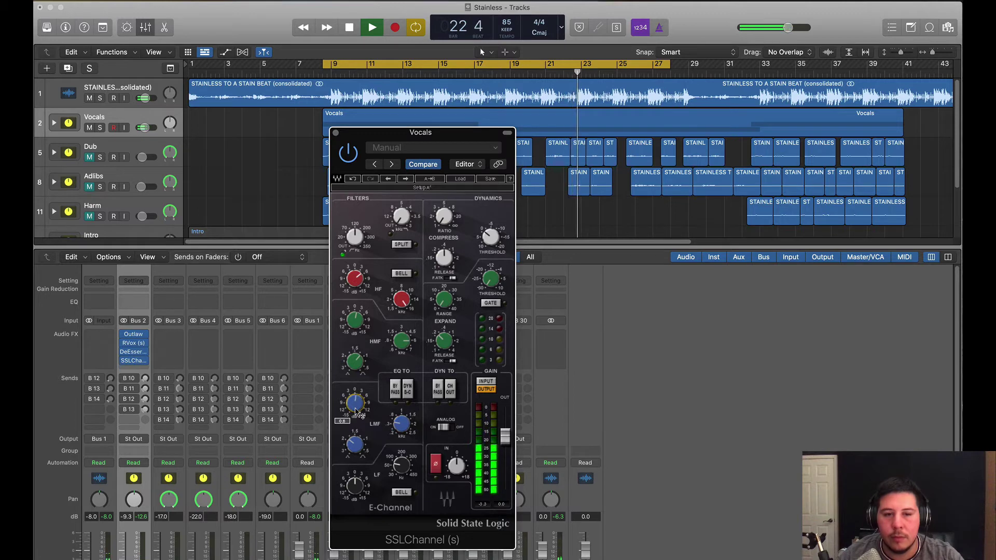
{"action": "scroll", "coordinate": [355, 410], "scroll_direction": "down", "scroll_amount": 3}
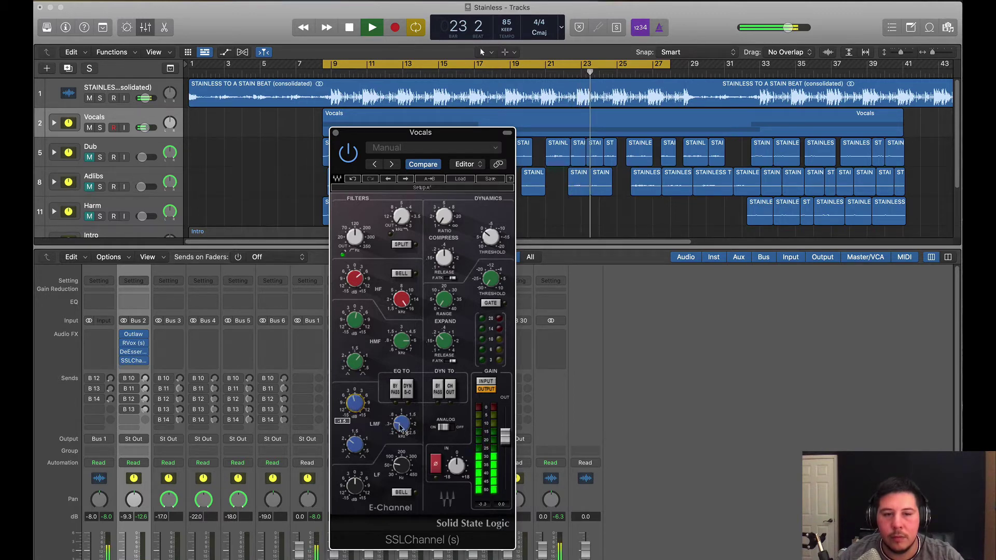
Step: Adjust the SSLChannel compressor's ratio, release and threshold, then stop playback and close the plug-in window
{"action": "left_click_drag", "start_coordinate": [438, 219], "coordinate": [450, 220]}
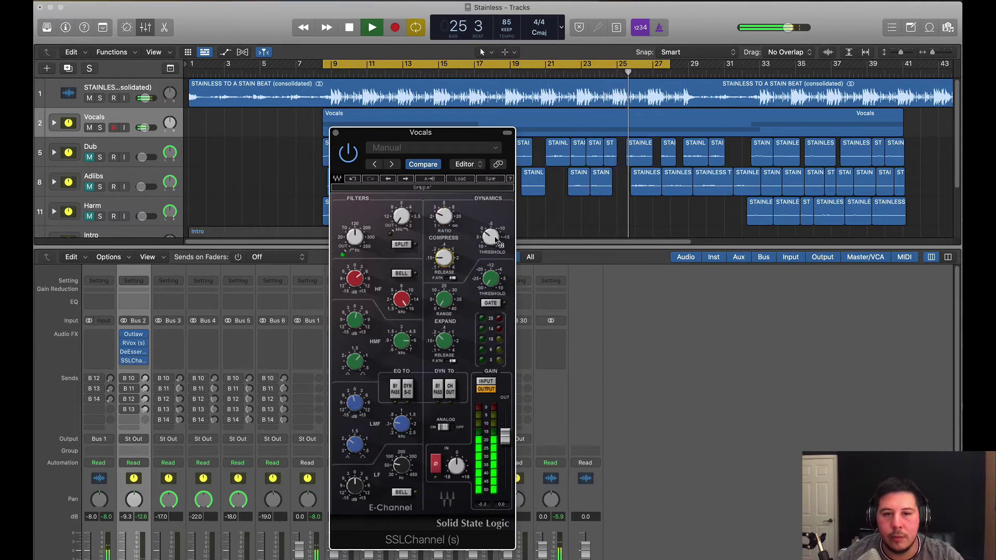
{"action": "scroll", "coordinate": [494, 240], "scroll_direction": "down", "scroll_amount": 3}
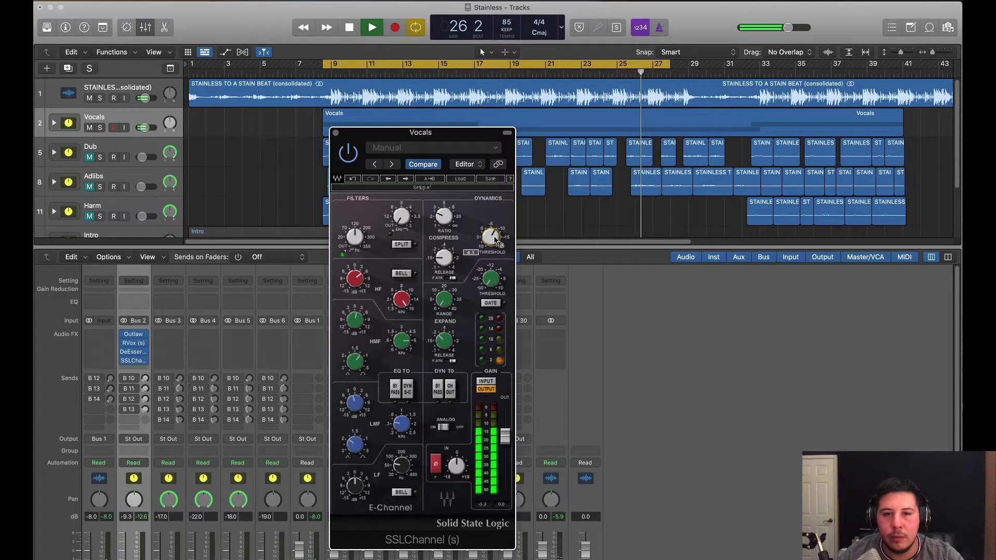
{"action": "scroll", "coordinate": [494, 240], "scroll_direction": "down", "scroll_amount": 1}
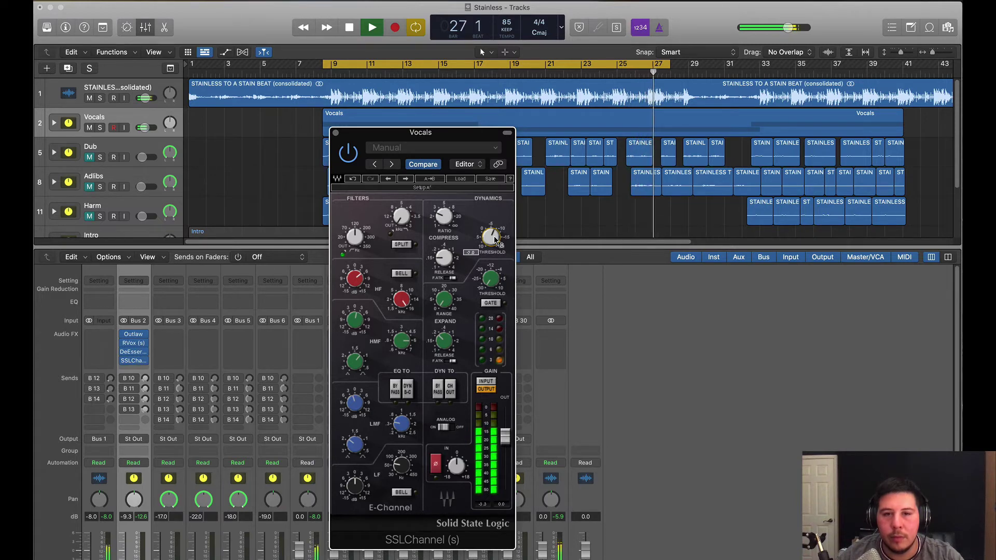
{"action": "key", "text": "space"}
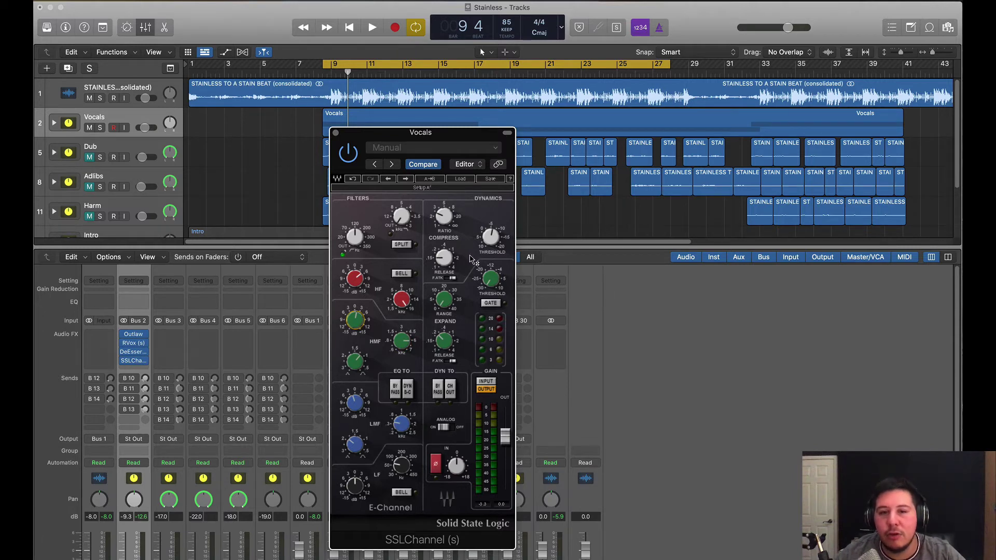
{"action": "left_click", "coordinate": [335, 133]}
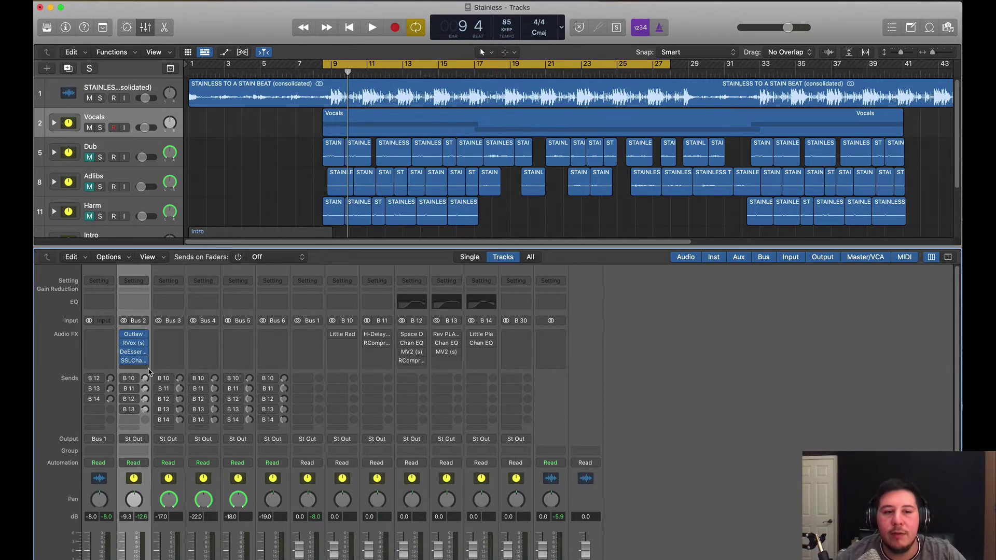
Step: Insert a stereo Vintage Tube EQ after the SSLChannel on the Vocals channel
{"action": "left_click", "coordinate": [134, 369]}
{"action": "mouse_move", "coordinate": [140, 466]}
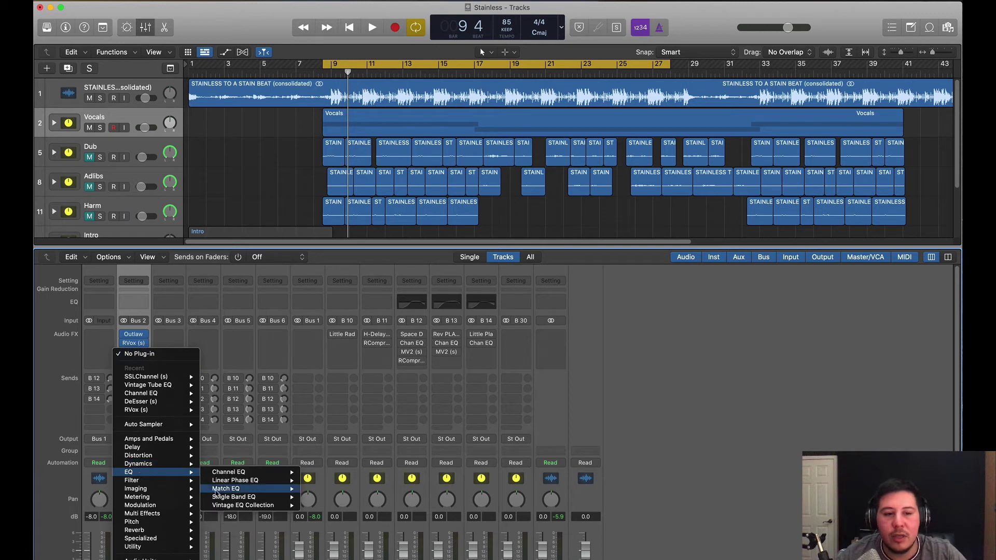
{"action": "mouse_move", "coordinate": [244, 505]}
{"action": "mouse_move", "coordinate": [353, 522]}
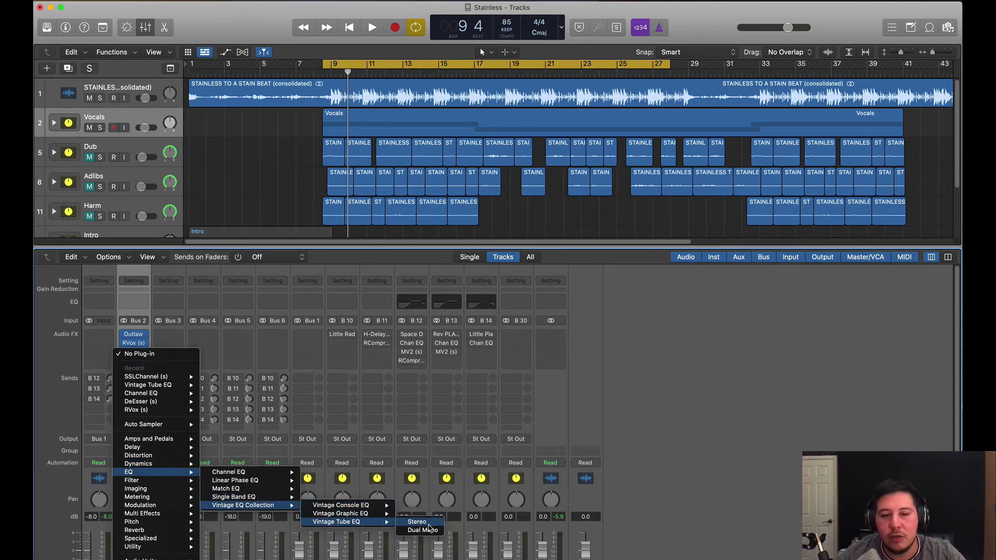
{"action": "left_click", "coordinate": [419, 523]}
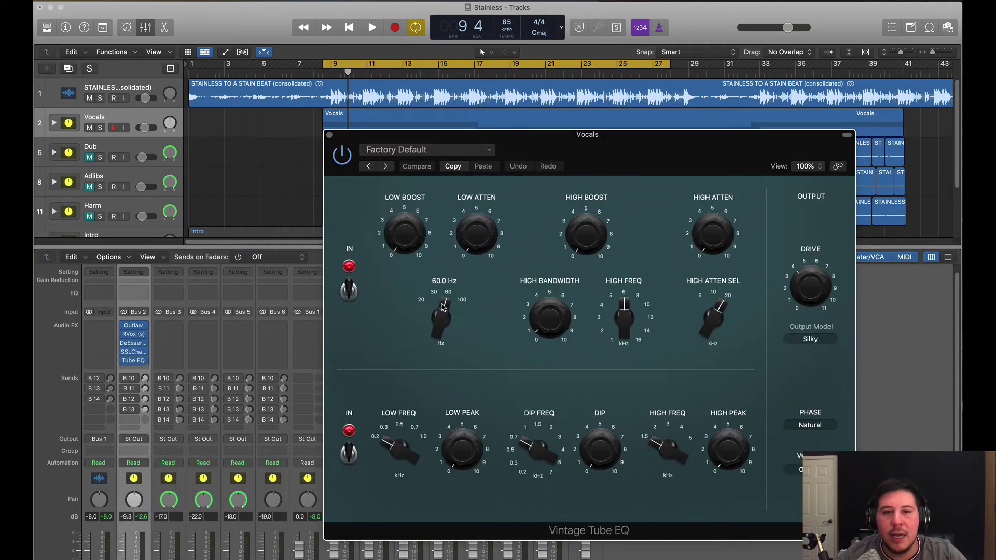
Step: Set the Vintage Tube EQ's low frequency to 100 Hz and its Low Boost to about 1.5 while playing the vocals
{"action": "left_click_drag", "start_coordinate": [449, 315], "coordinate": [453, 316]}
{"action": "mouse_move", "coordinate": [394, 241]}
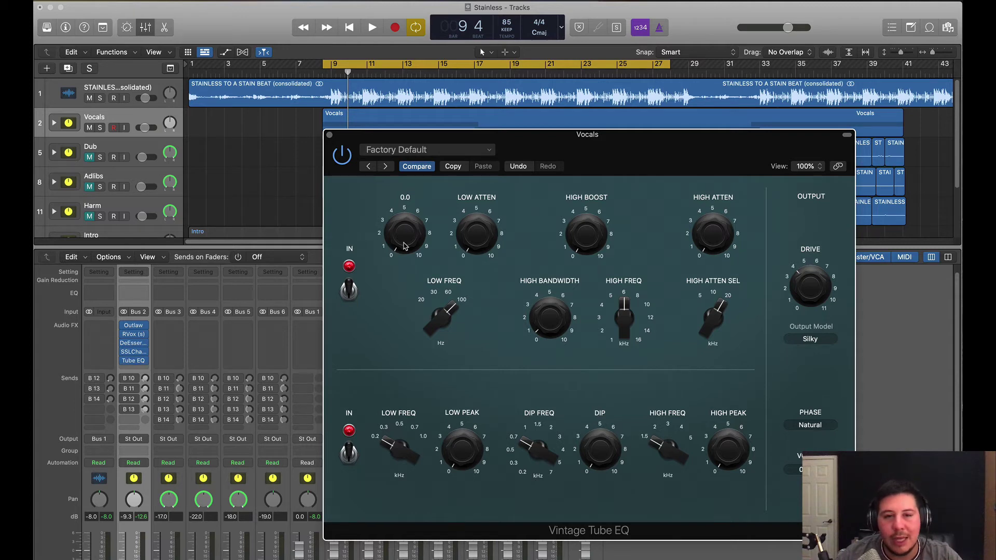
{"action": "key", "text": "space"}
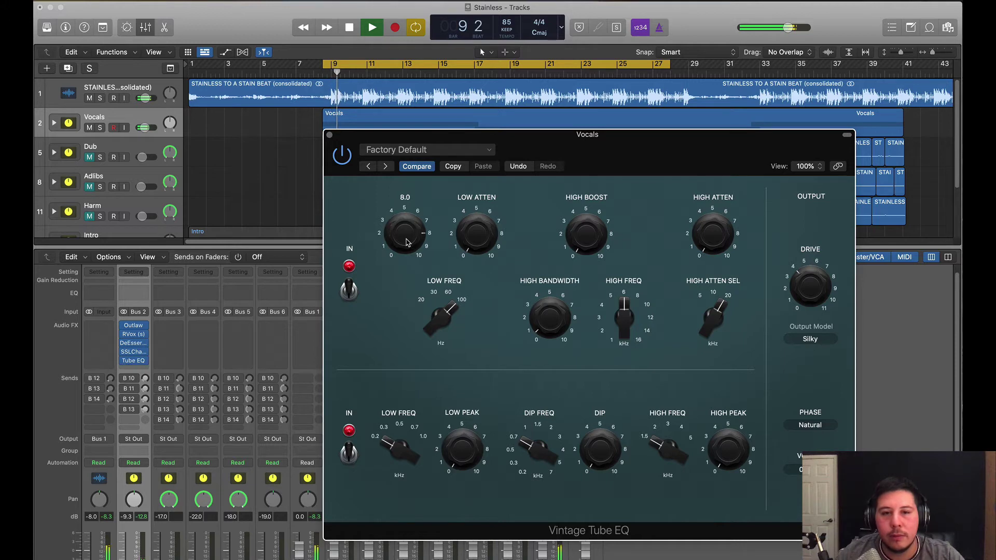
{"action": "left_click_drag", "start_coordinate": [406, 223], "coordinate": [406, 295]}
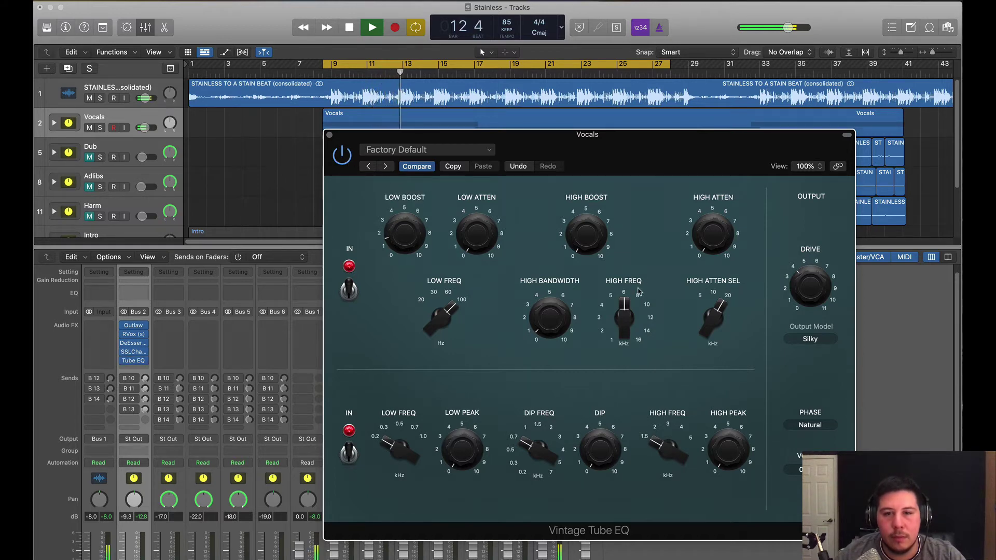
Step: Set the Tube EQ's upper High Freq to 12 kHz and High Boost to about 3.5, audition it and close its window
{"action": "left_click_drag", "start_coordinate": [624, 312], "coordinate": [628, 285]}
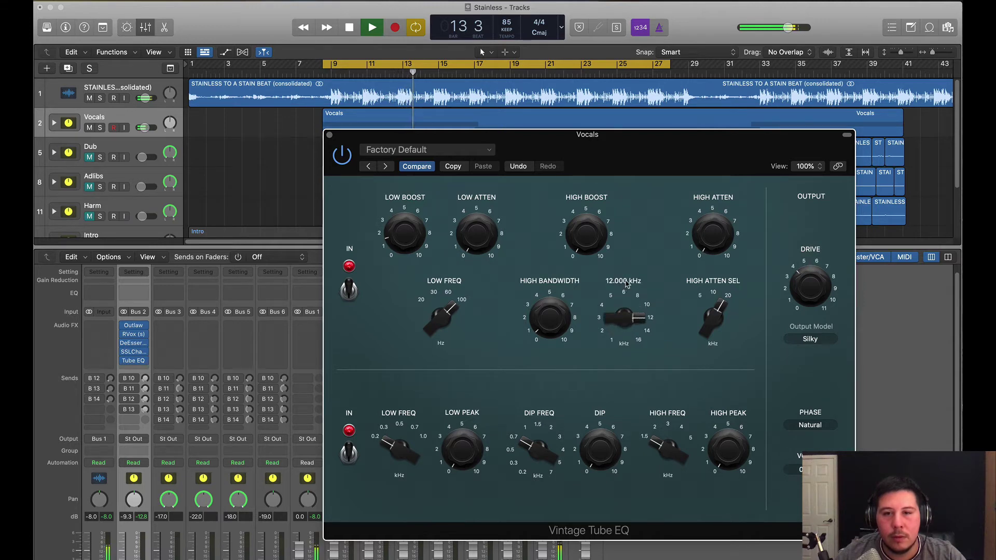
{"action": "left_click_drag", "start_coordinate": [585, 244], "coordinate": [594, 195]}
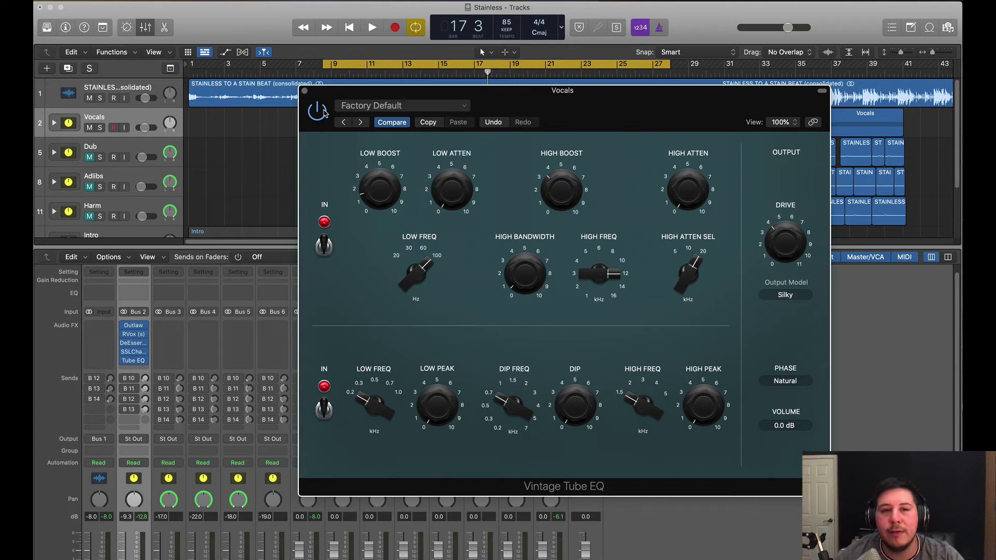
{"action": "key", "text": "space"}
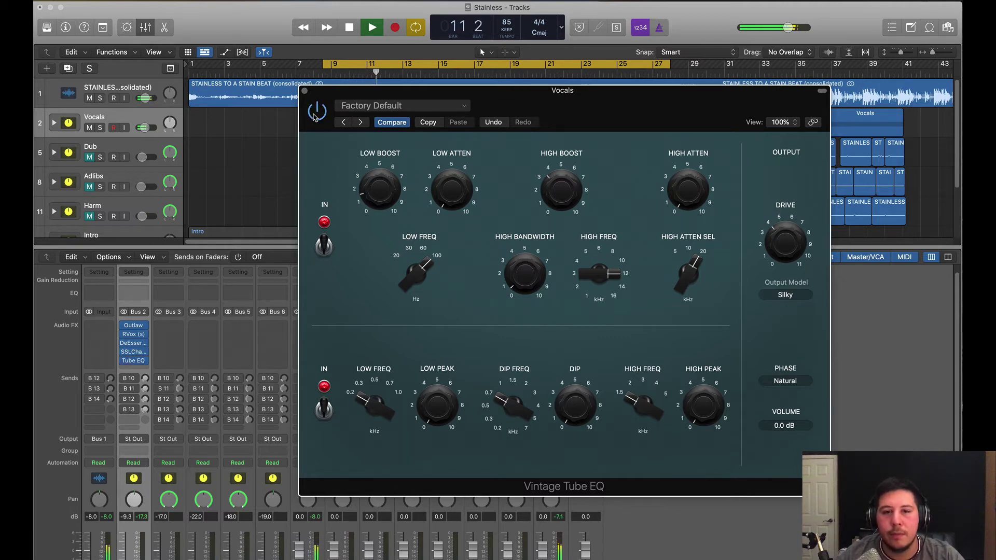
{"action": "left_click", "coordinate": [304, 92]}
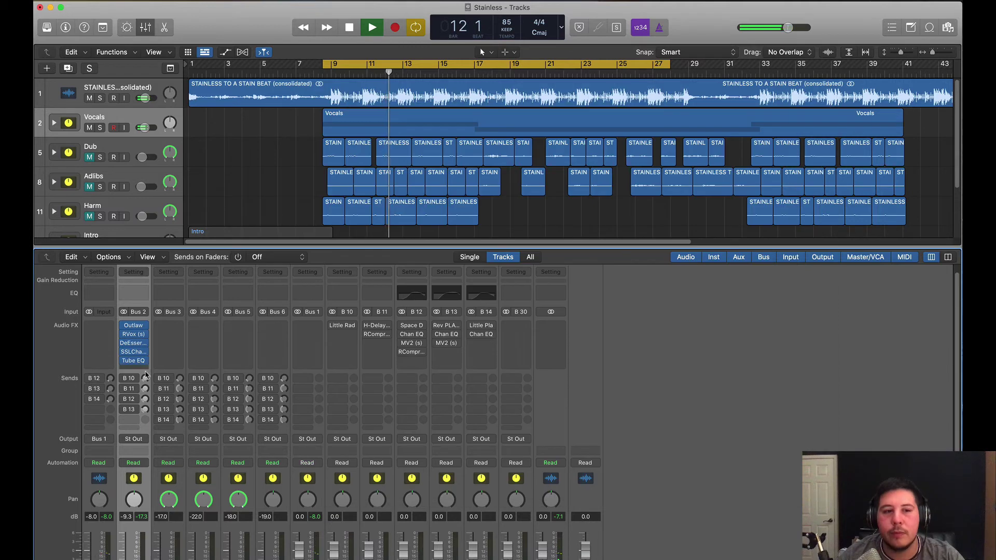
Step: Insert a stereo Logic Compressor after the Vintage Tube EQ on the Vocals channel
{"action": "left_click", "coordinate": [148, 368]}
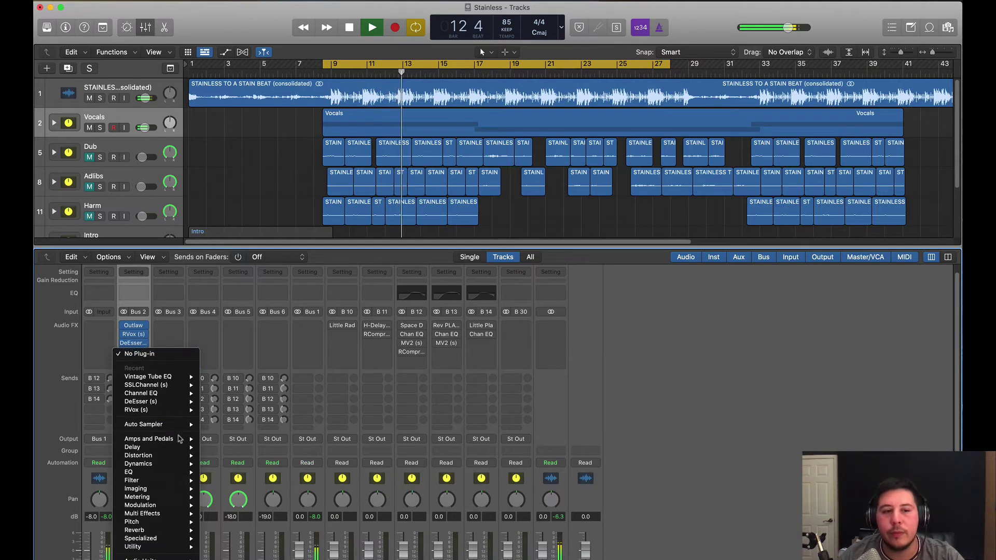
{"action": "mouse_move", "coordinate": [183, 459]}
{"action": "mouse_move", "coordinate": [249, 472]}
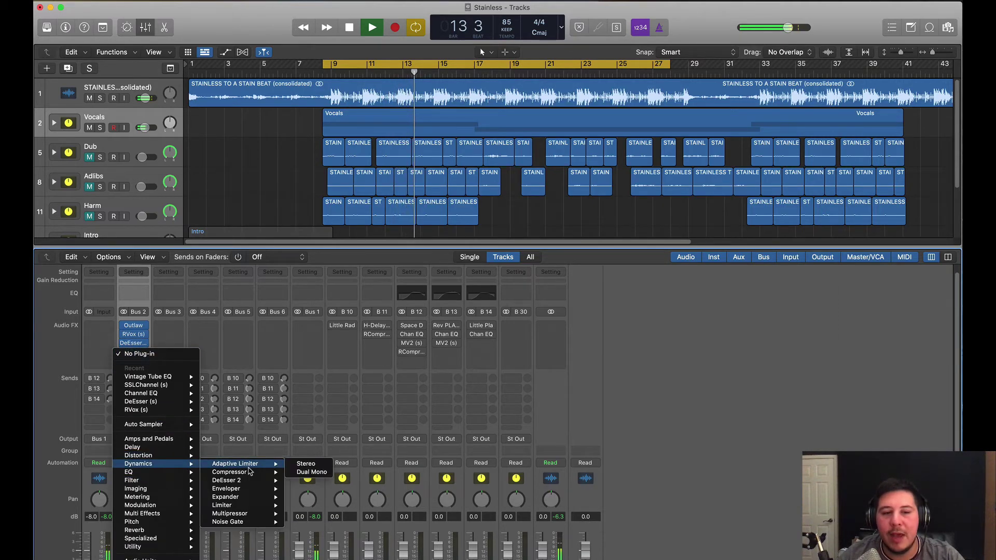
{"action": "left_click", "coordinate": [310, 472]}
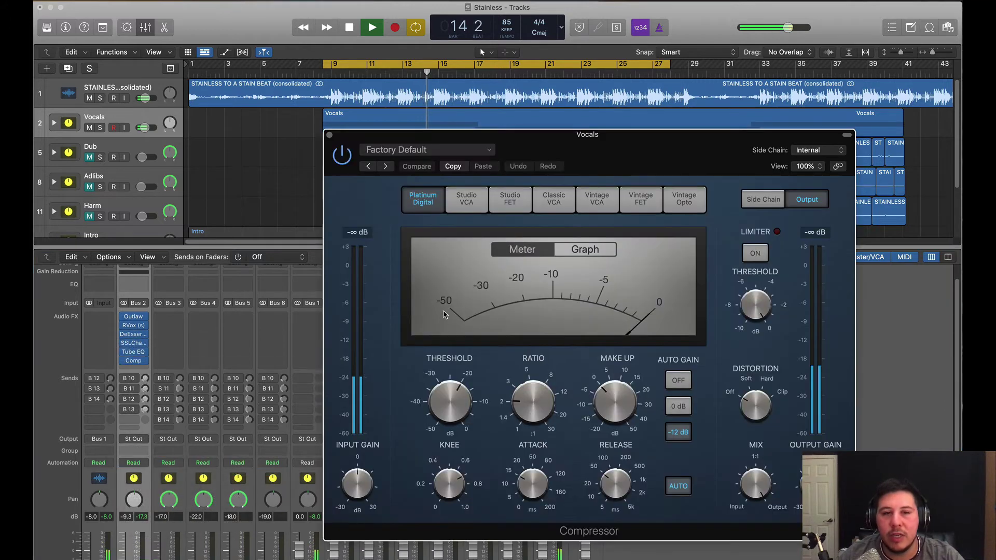
Step: Try the Vintage Opto and Vintage FET models, settle on Studio FET and set the Compressor's threshold to about -15 dB
{"action": "left_click", "coordinate": [699, 205]}
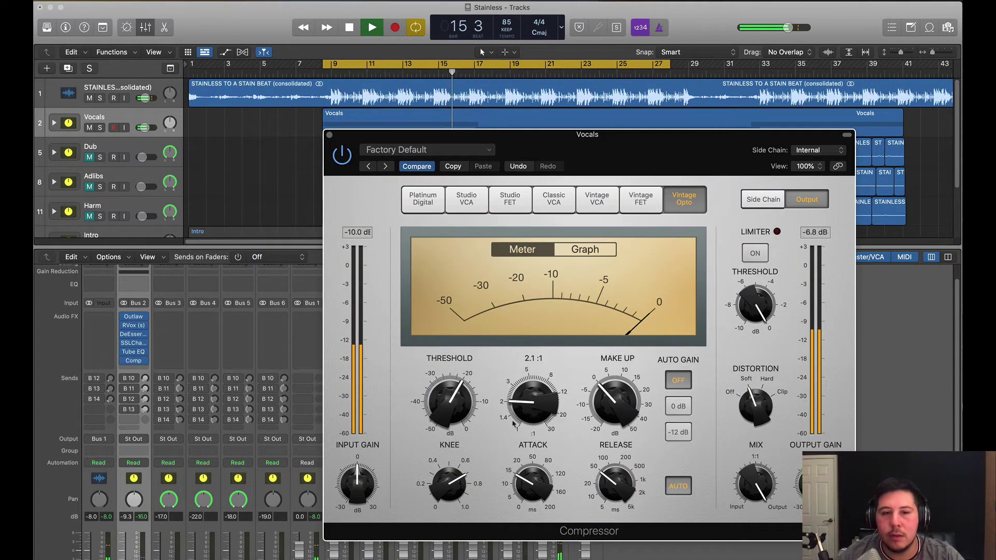
{"action": "left_click", "coordinate": [642, 200]}
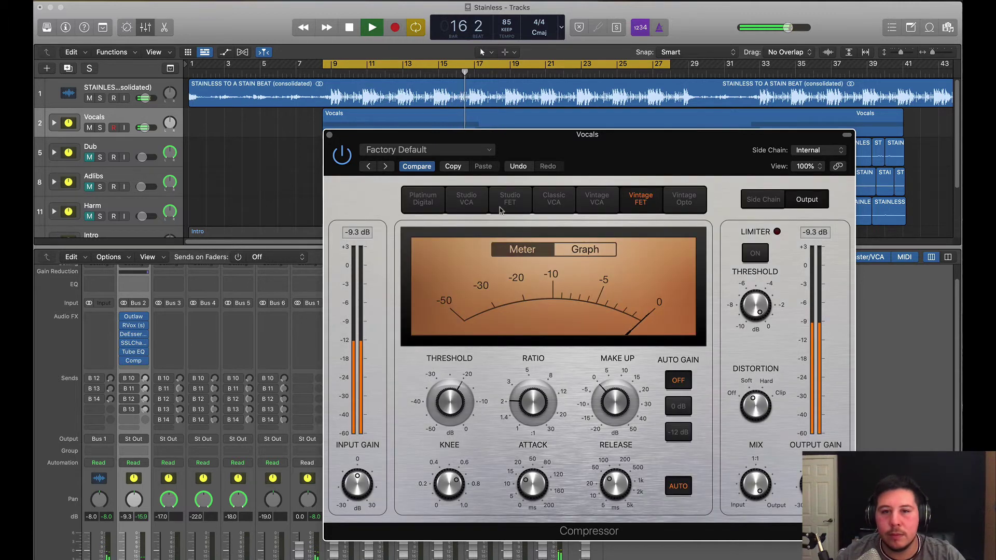
{"action": "left_click", "coordinate": [510, 199]}
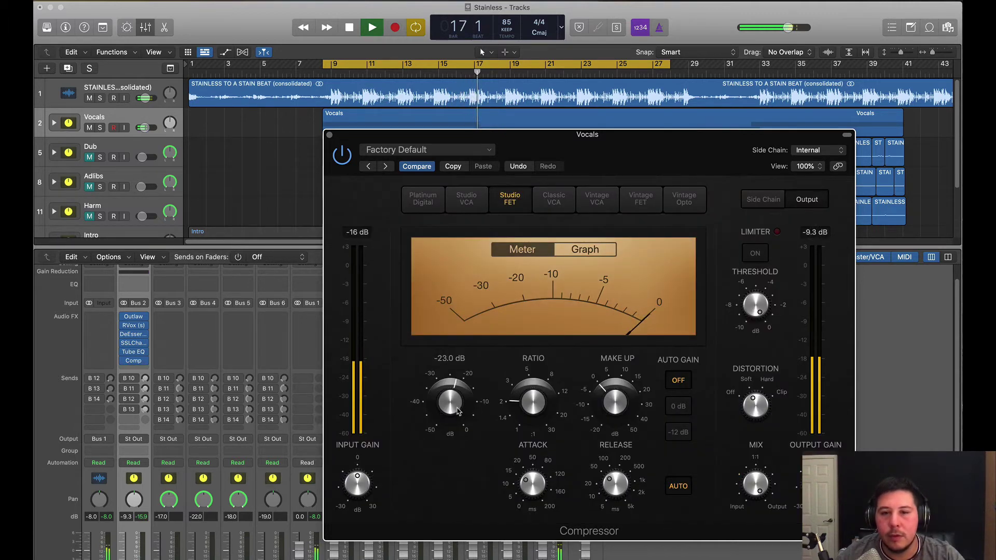
{"action": "left_click_drag", "start_coordinate": [459, 407], "coordinate": [465, 390]}
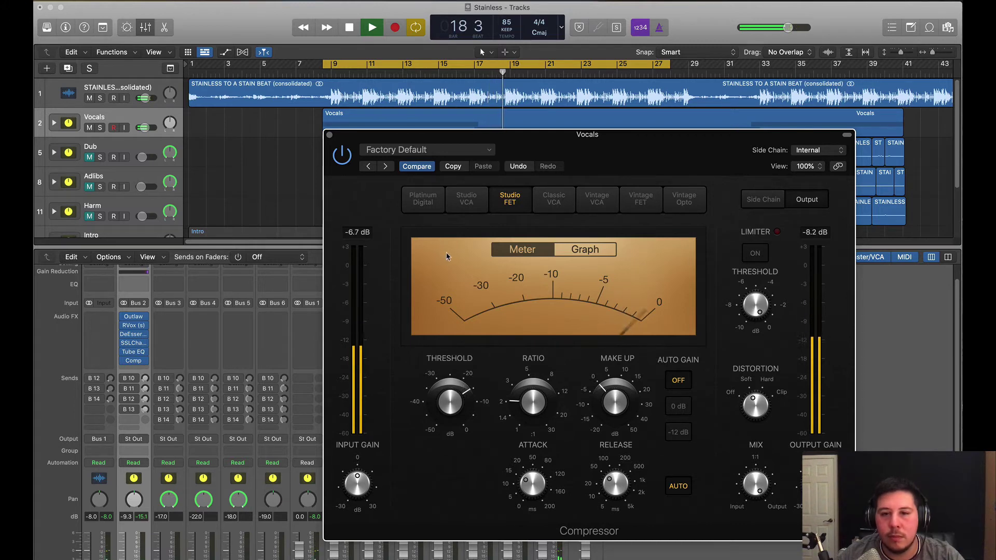
Step: Bypass and re-enable the Compressor during playback to compare the vocals, then stop playback
{"action": "left_click", "coordinate": [341, 155]}
{"action": "left_click", "coordinate": [341, 156]}
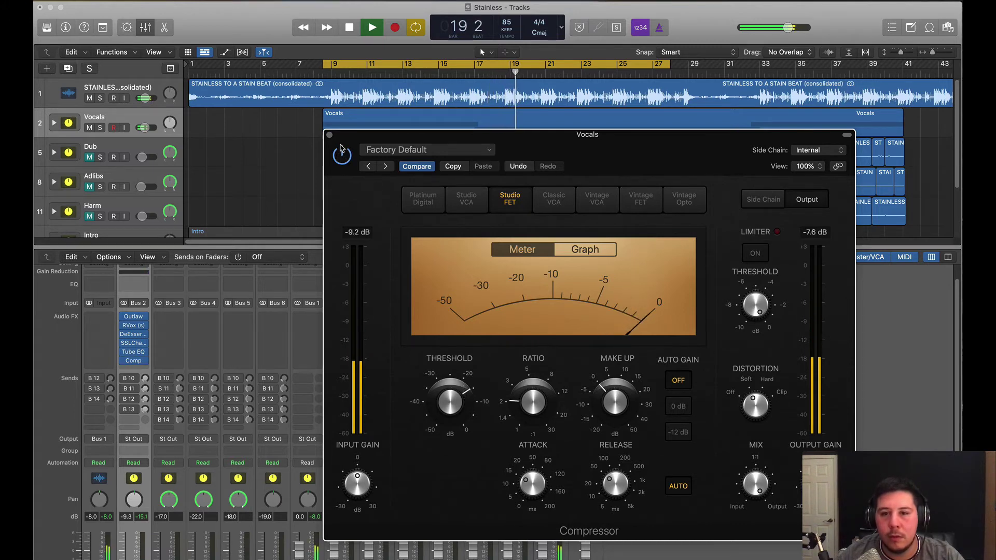
{"action": "key", "text": "space"}
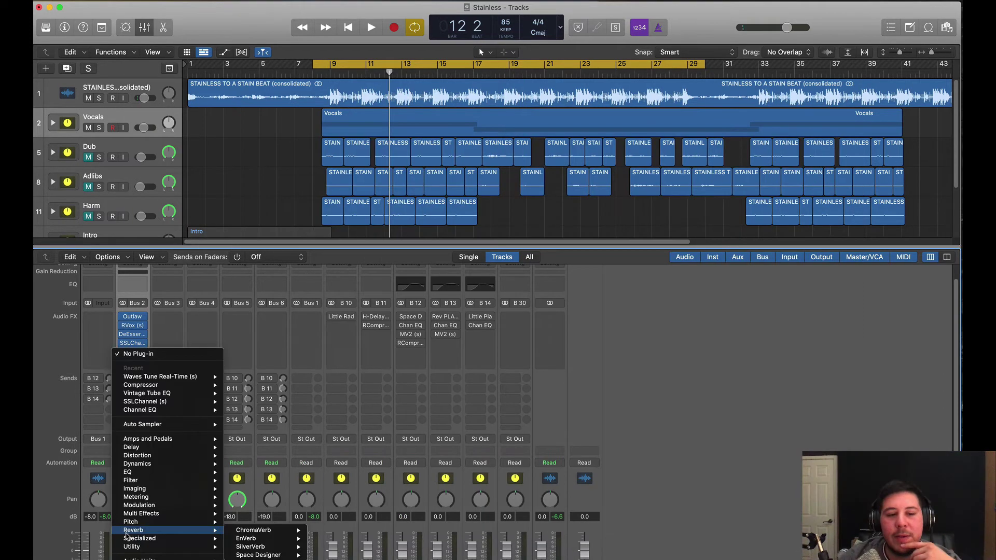
Step: Insert the Waves CLA-2A (s) after the Compressor on the Vocals channel and load its Full Reset factory preset
{"action": "mouse_move", "coordinate": [232, 555]}
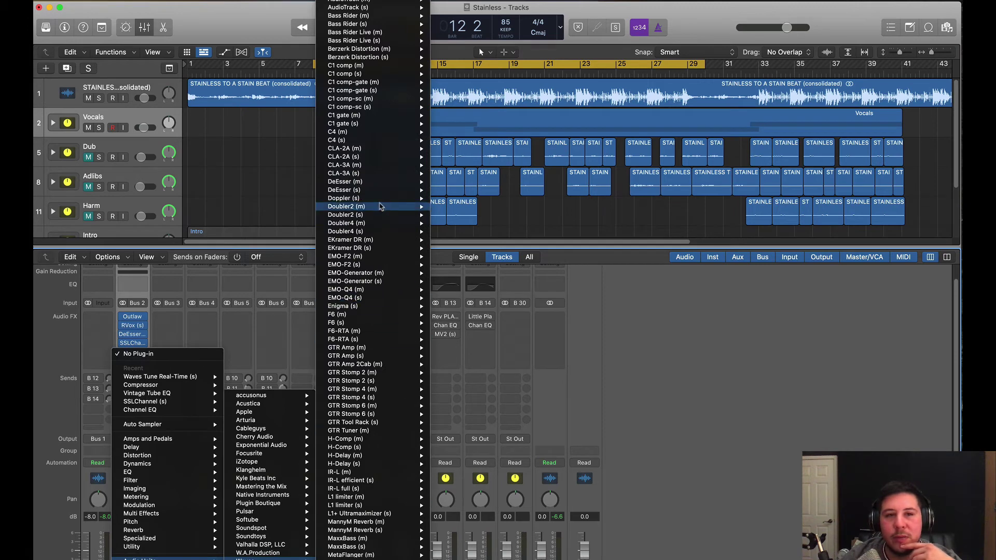
{"action": "mouse_move", "coordinate": [396, 161]}
{"action": "left_click", "coordinate": [451, 157]}
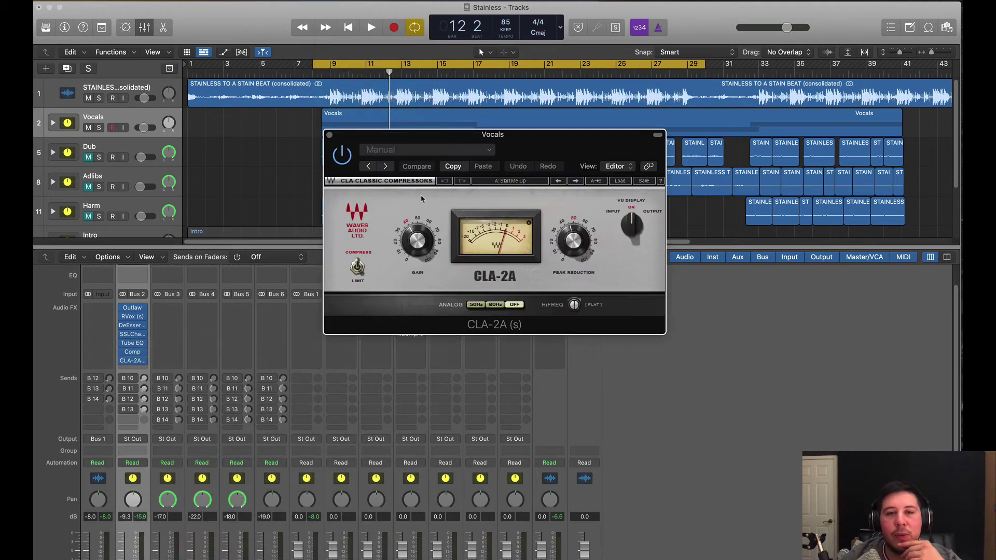
{"action": "left_click", "coordinate": [427, 149]}
{"action": "mouse_move", "coordinate": [498, 350]}
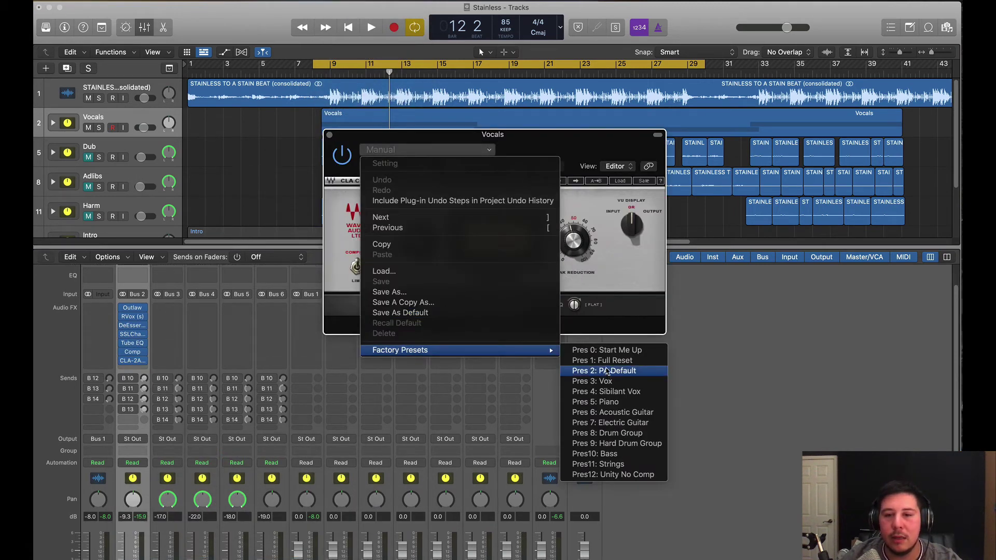
{"action": "left_click", "coordinate": [605, 362]}
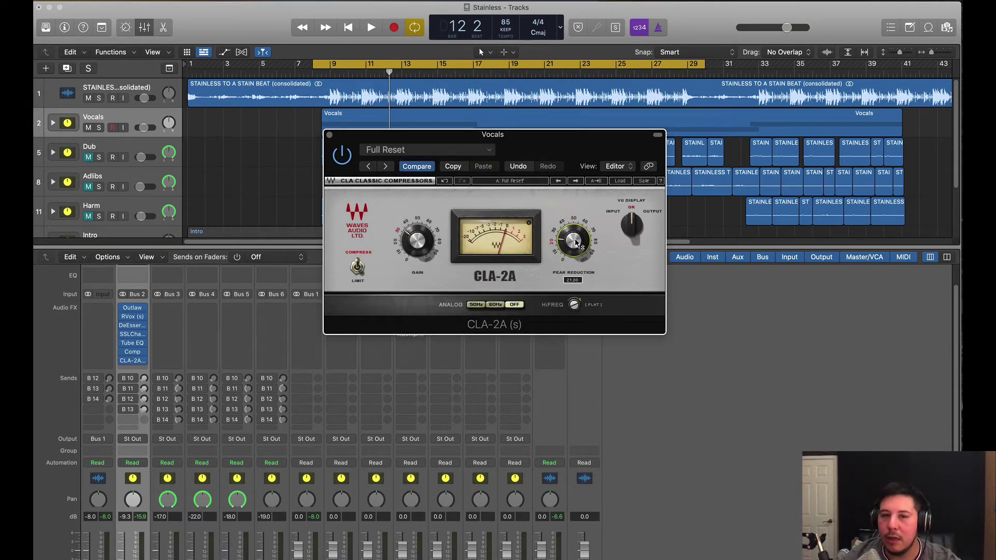
Step: Play the vocals, set the CLA-2A's peak reduction to about 45 and close its window
{"action": "key", "text": "space"}
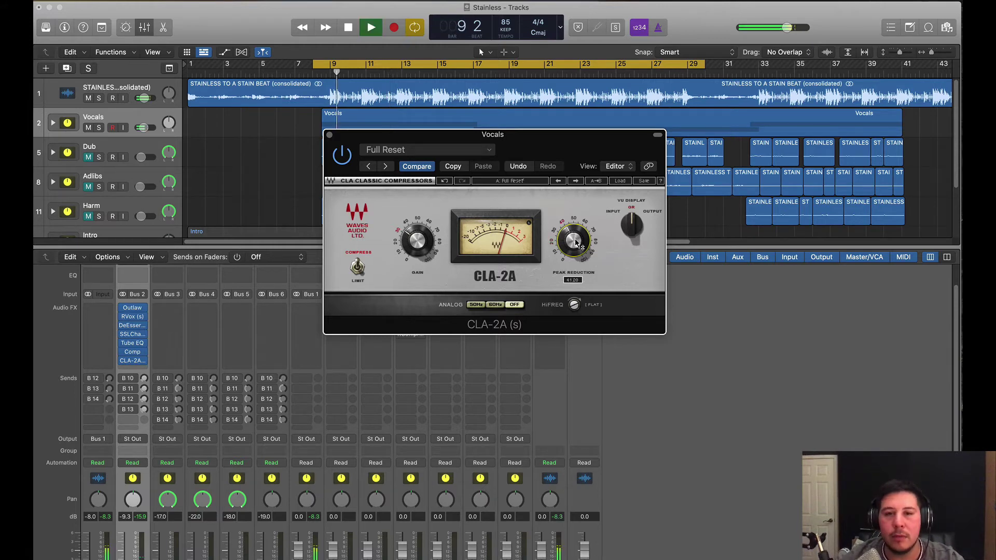
{"action": "scroll", "coordinate": [576, 244], "scroll_direction": "up", "scroll_amount": 5}
{"action": "scroll", "coordinate": [576, 243], "scroll_direction": "down", "scroll_amount": 1}
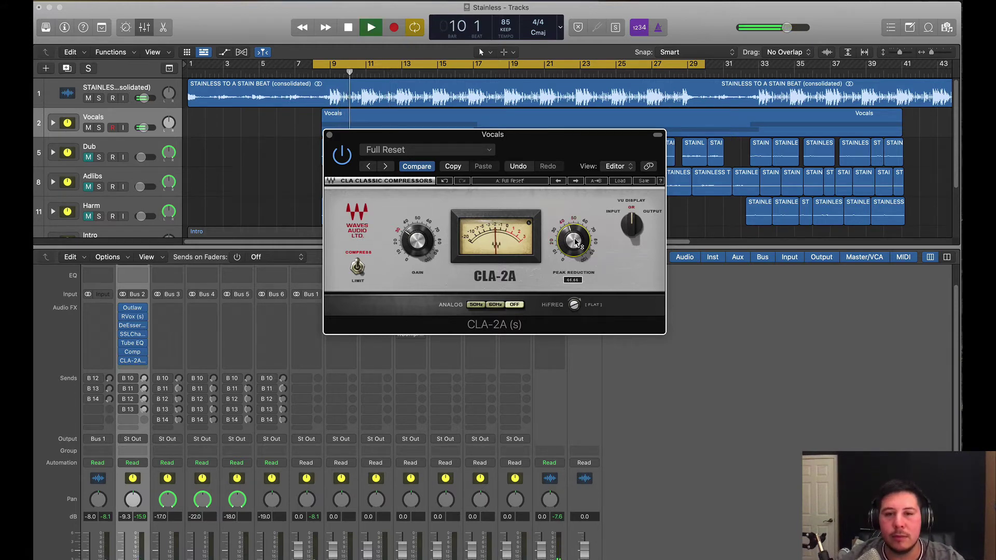
{"action": "scroll", "coordinate": [576, 243], "scroll_direction": "up", "scroll_amount": 1}
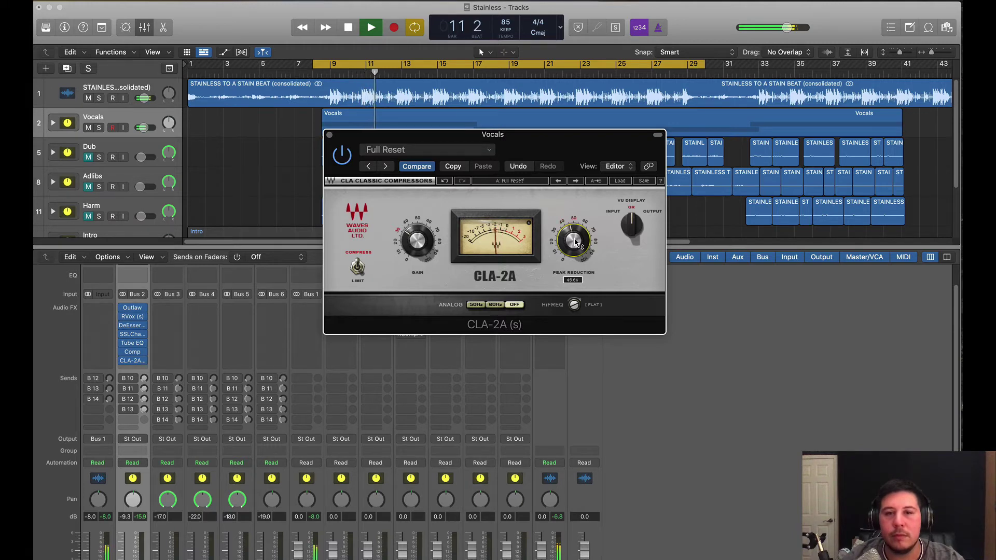
{"action": "left_click", "coordinate": [329, 135]}
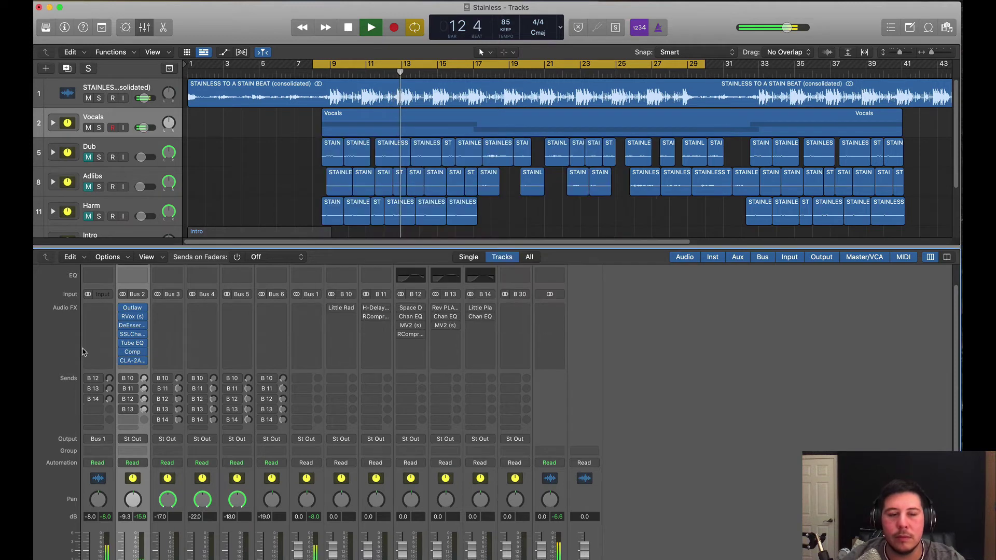
Step: Insert the Waves Sibilance (s) plug-in after the CLA-2A on the Vocals channel
{"action": "left_click", "coordinate": [132, 369]}
{"action": "mouse_move", "coordinate": [140, 558]}
{"action": "mouse_move", "coordinate": [244, 558]}
{"action": "left_click", "coordinate": [347, 238]}
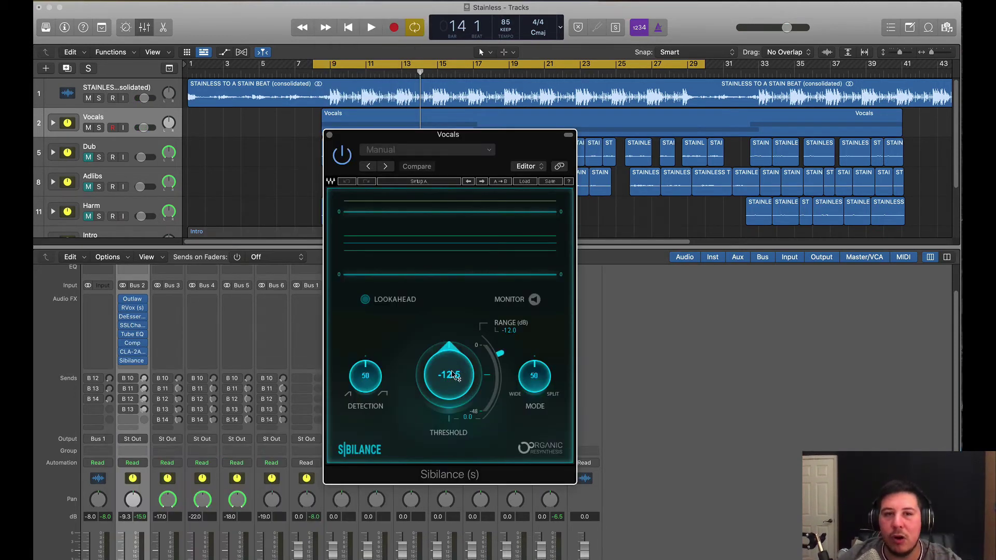
Step: Play the vocals and set the Sibilance to threshold -13.5, range -31.5 dB, detection 57 and mode 57, with Lookahead on
{"action": "key", "text": "space"}
{"action": "left_click_drag", "start_coordinate": [500, 353], "coordinate": [512, 399]}
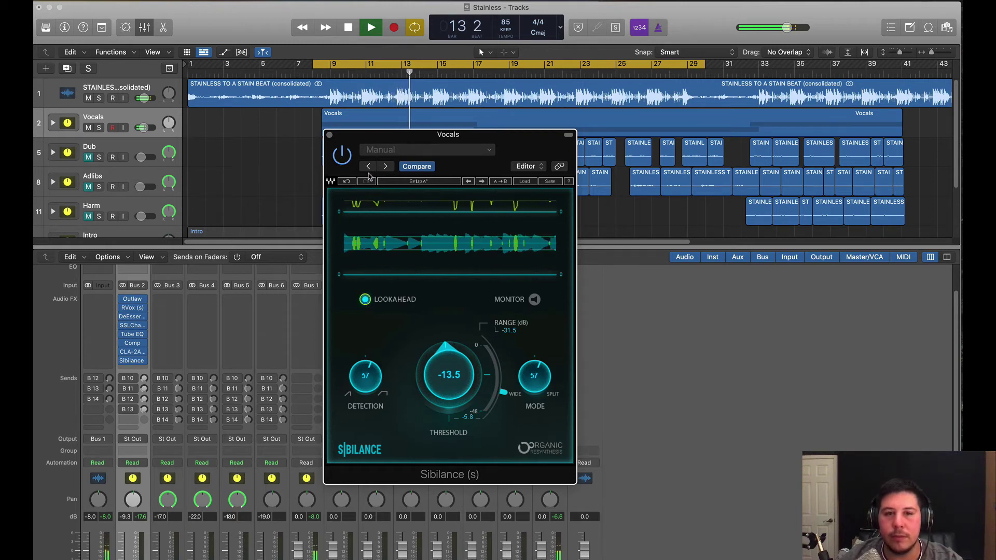
Step: Solo the Vocals track, toggle Sibilance's monitor on and off during playback, then unsolo, stop playback and close the plug-in window
{"action": "left_click", "coordinate": [99, 128]}
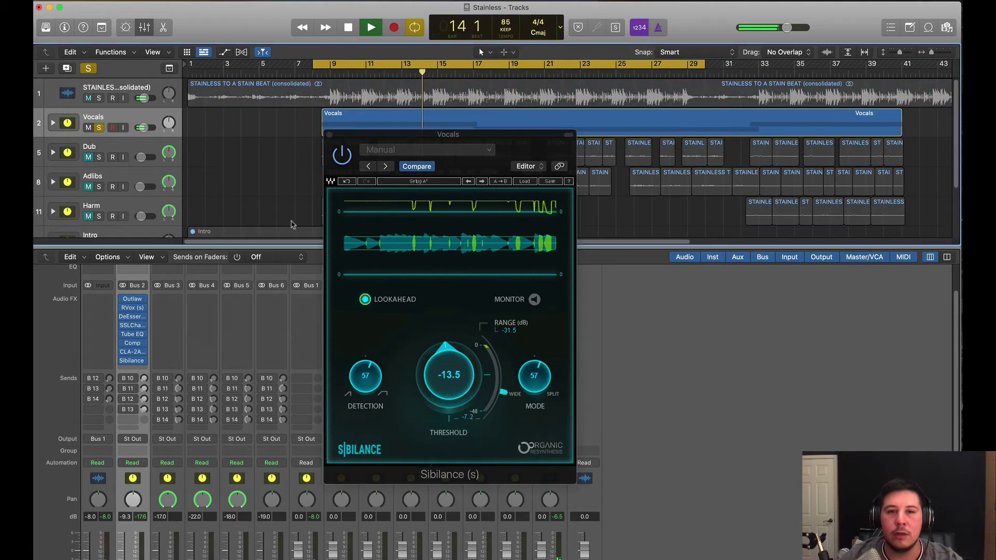
{"action": "key", "text": "space"}
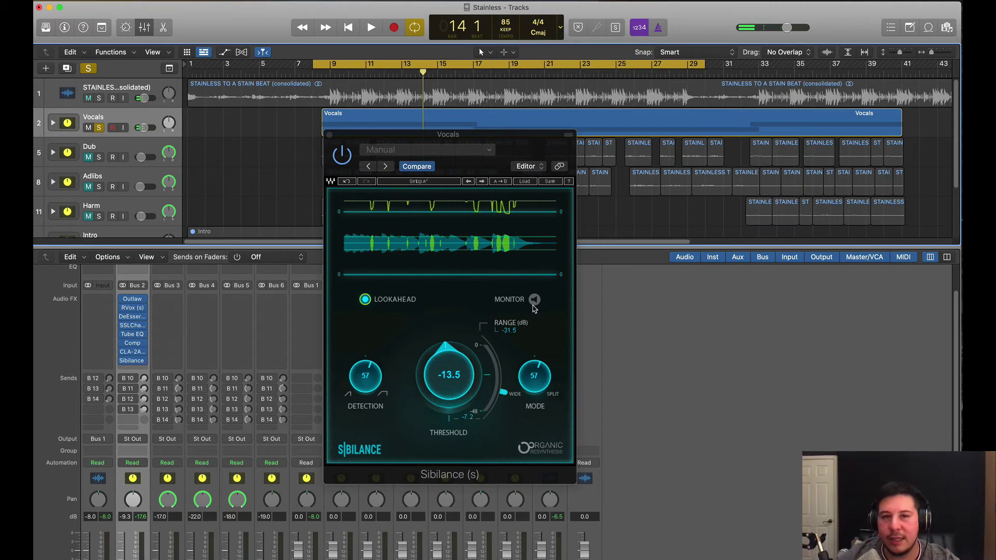
{"action": "key", "text": "space"}
{"action": "left_click", "coordinate": [535, 301]}
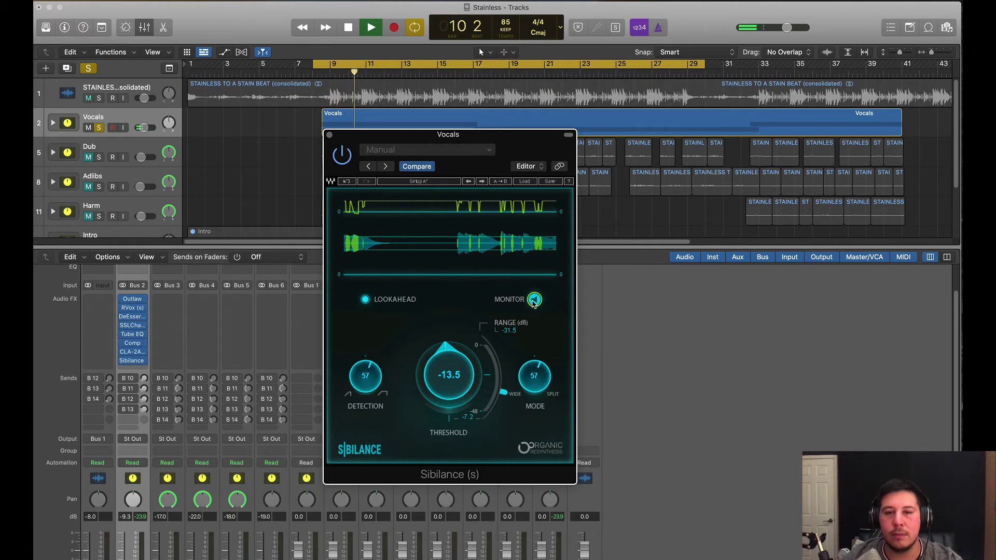
{"action": "left_click", "coordinate": [534, 301]}
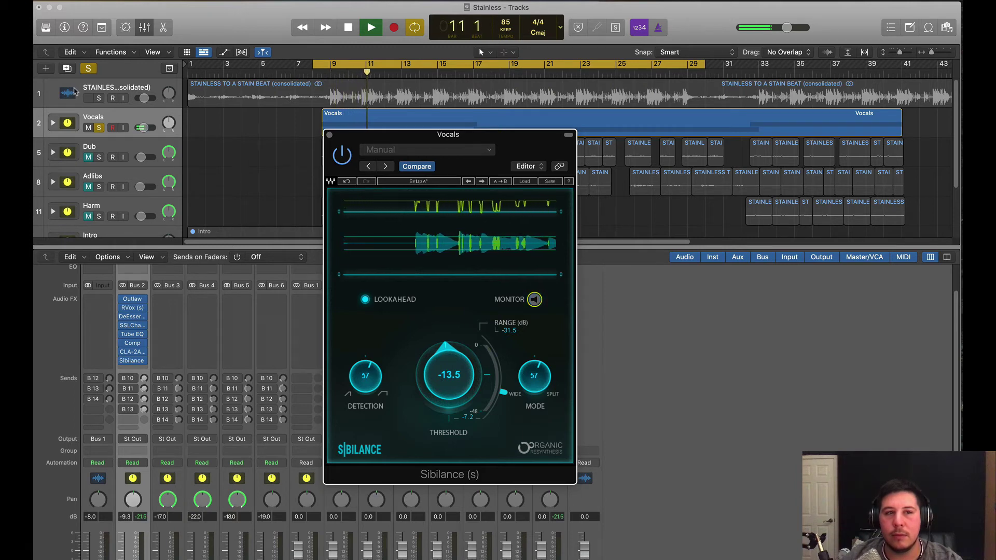
{"action": "left_click", "coordinate": [318, 111]}
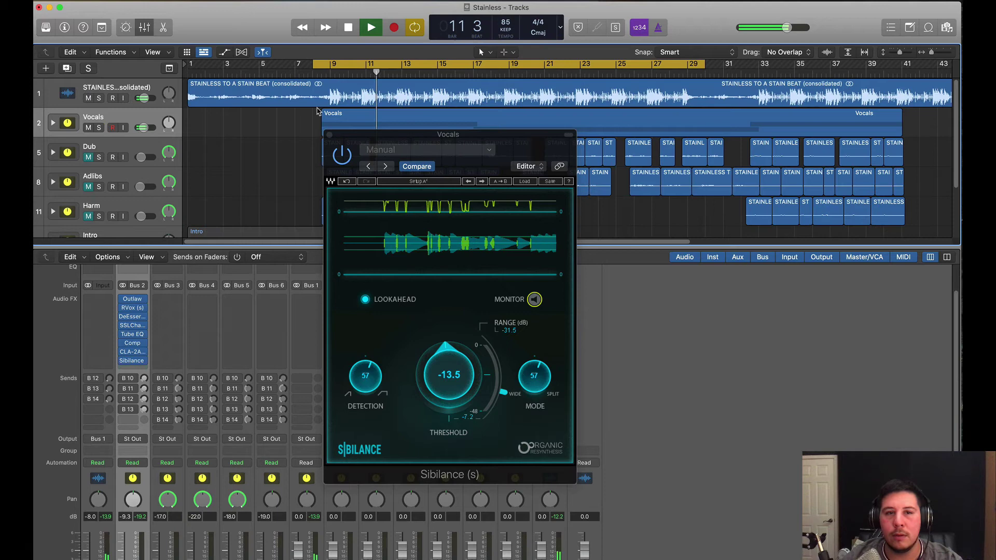
{"action": "left_click", "coordinate": [329, 134]}
{"action": "key", "text": "space"}
Step: Insert the stereo Pulsar Smasher after the Sibilance on the Vocals channel
{"action": "left_click", "coordinate": [138, 370]}
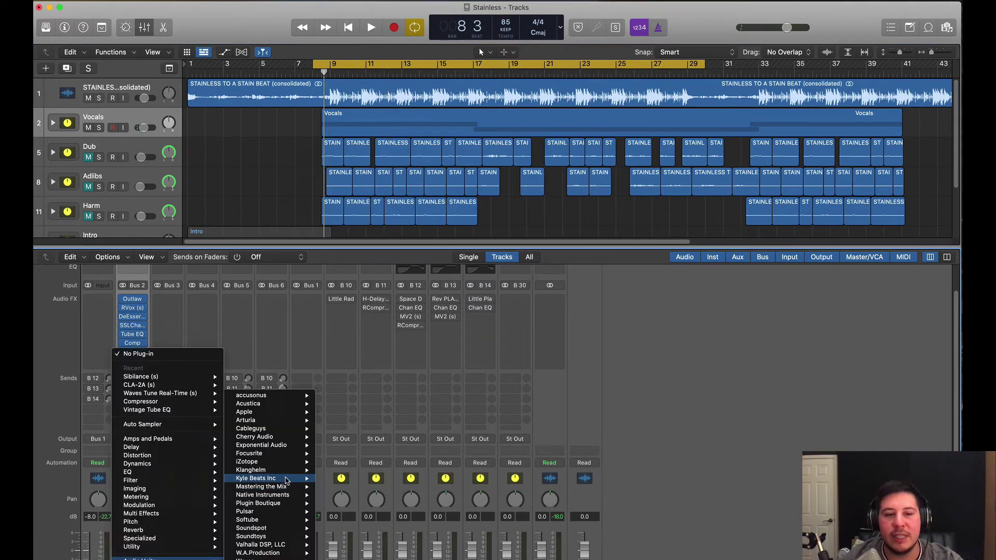
{"action": "mouse_move", "coordinate": [293, 512]}
{"action": "mouse_move", "coordinate": [342, 512]}
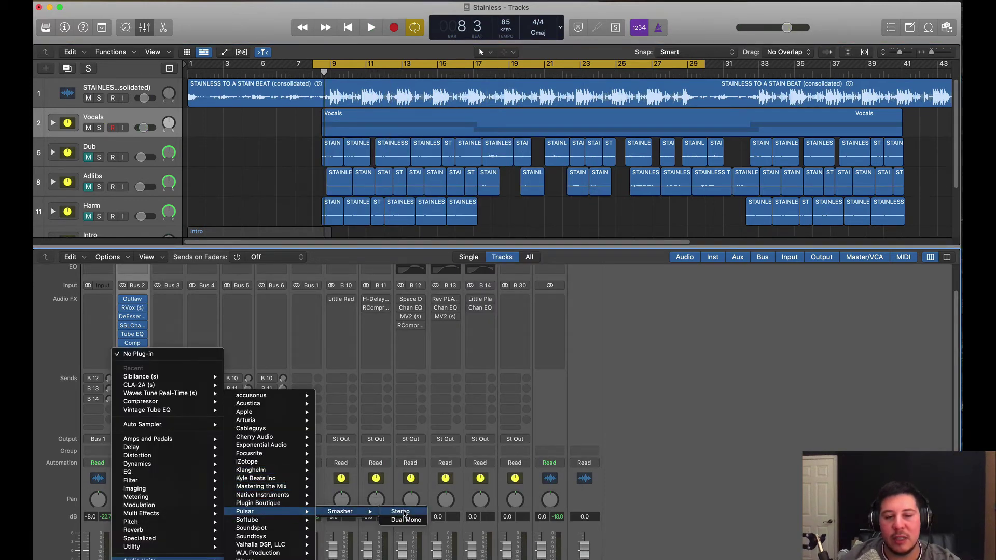
{"action": "left_click", "coordinate": [400, 512]}
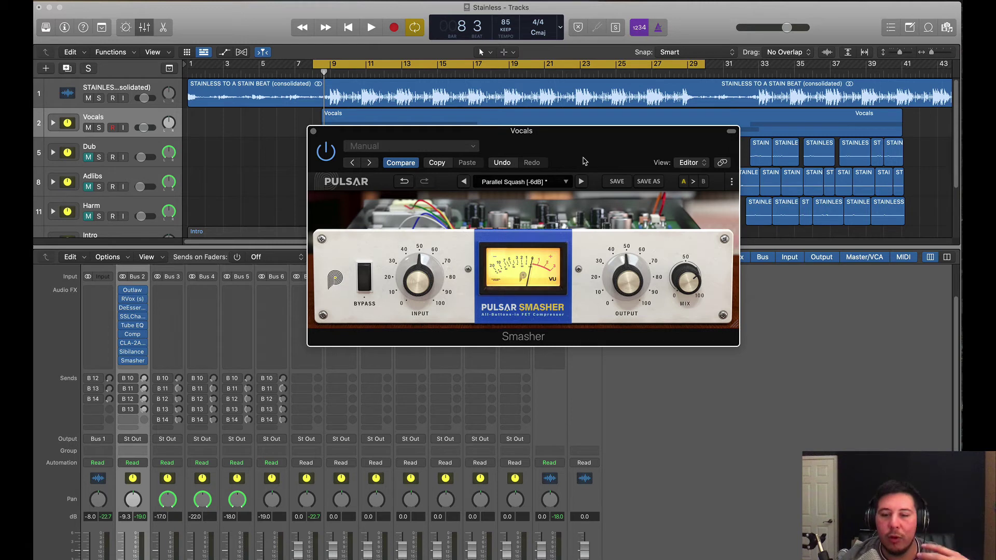
Step: Play the vocals, set the Smasher's output to 11.0 dB and its mix to 10%, and toggle its bypass to compare
{"action": "key", "text": "space"}
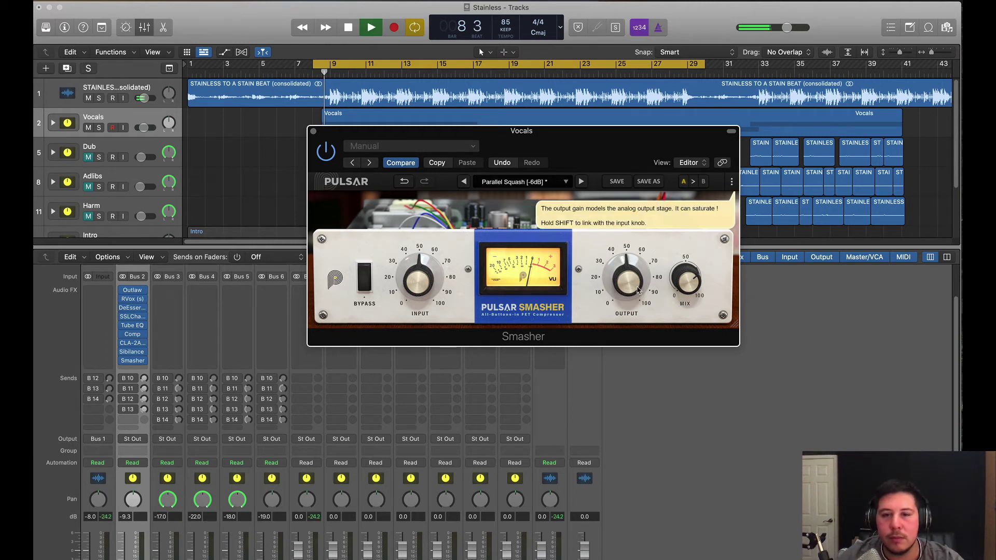
{"action": "left_click_drag", "start_coordinate": [637, 287], "coordinate": [662, 231]}
{"action": "mouse_move", "coordinate": [685, 289]}
{"action": "left_mouse_down"}
{"action": "mouse_move", "coordinate": [684, 280]}
{"action": "mouse_move", "coordinate": [683, 292]}
{"action": "left_mouse_up"}
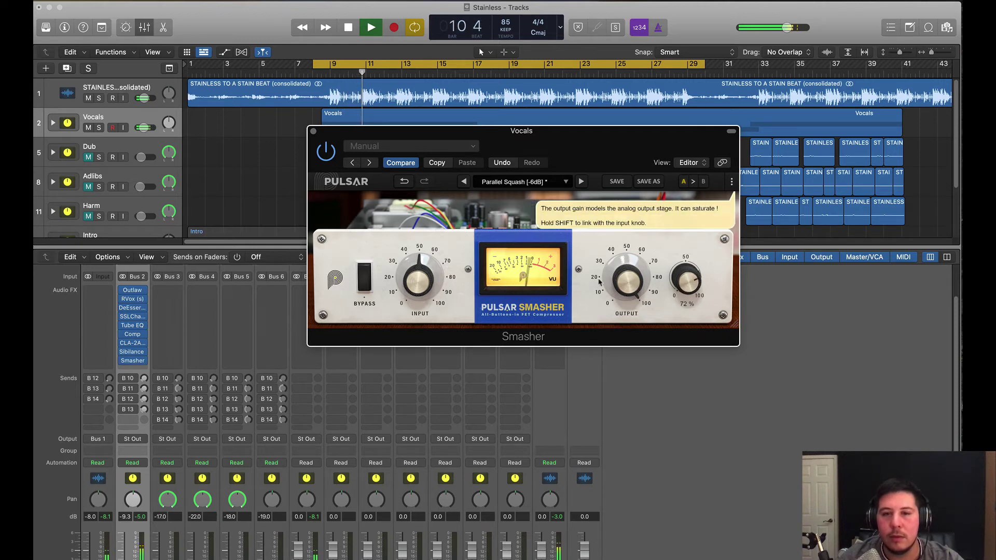
{"action": "mouse_move", "coordinate": [631, 283]}
{"action": "left_mouse_down"}
{"action": "mouse_move", "coordinate": [631, 308]}
{"action": "mouse_move", "coordinate": [631, 296]}
{"action": "left_mouse_up"}
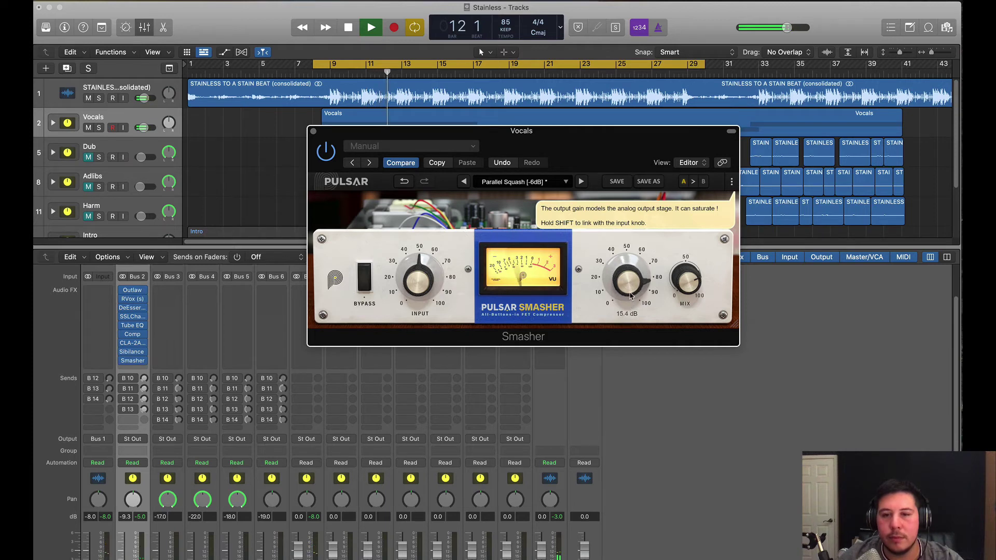
{"action": "left_click_drag", "start_coordinate": [685, 281], "coordinate": [680, 348]}
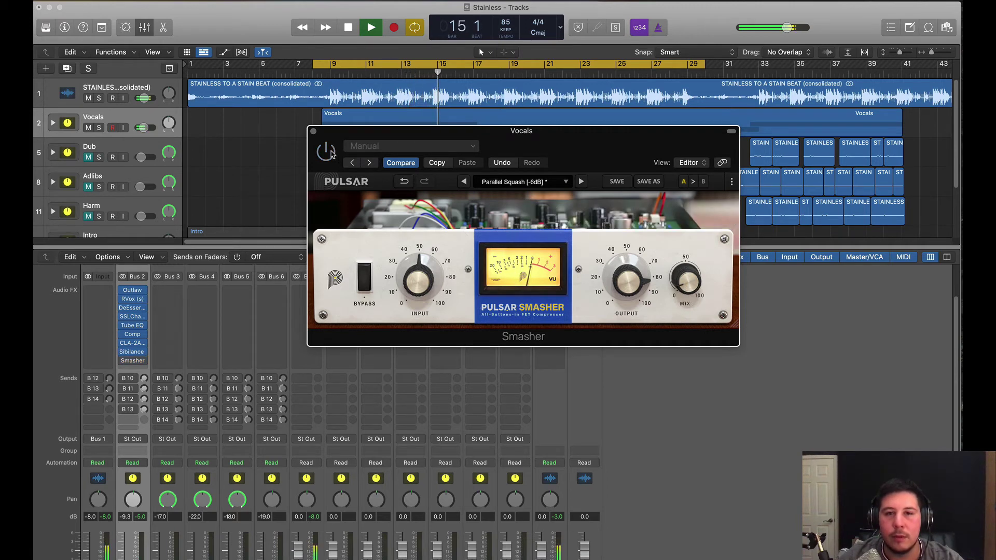
{"action": "mouse_move", "coordinate": [641, 283]}
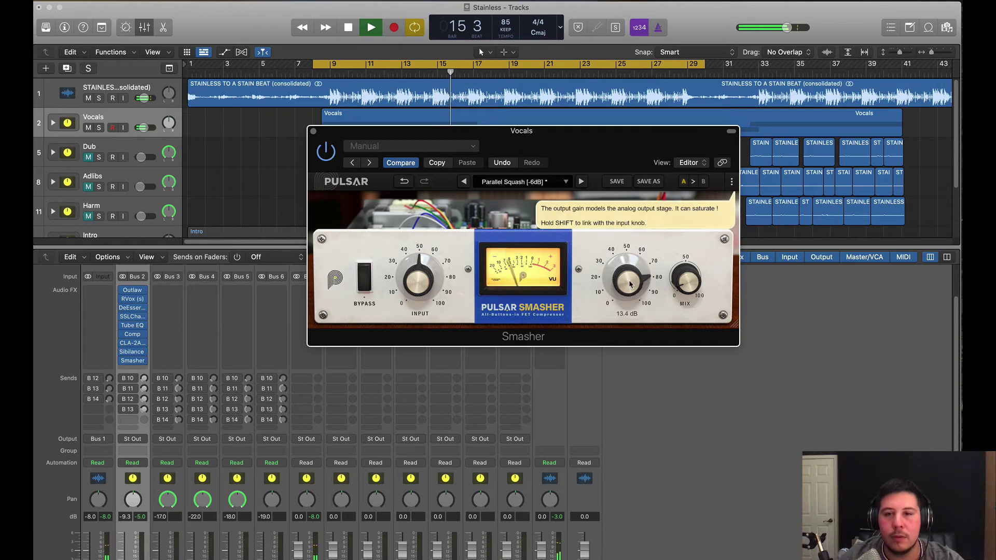
{"action": "left_click_drag", "start_coordinate": [642, 285], "coordinate": [643, 288]}
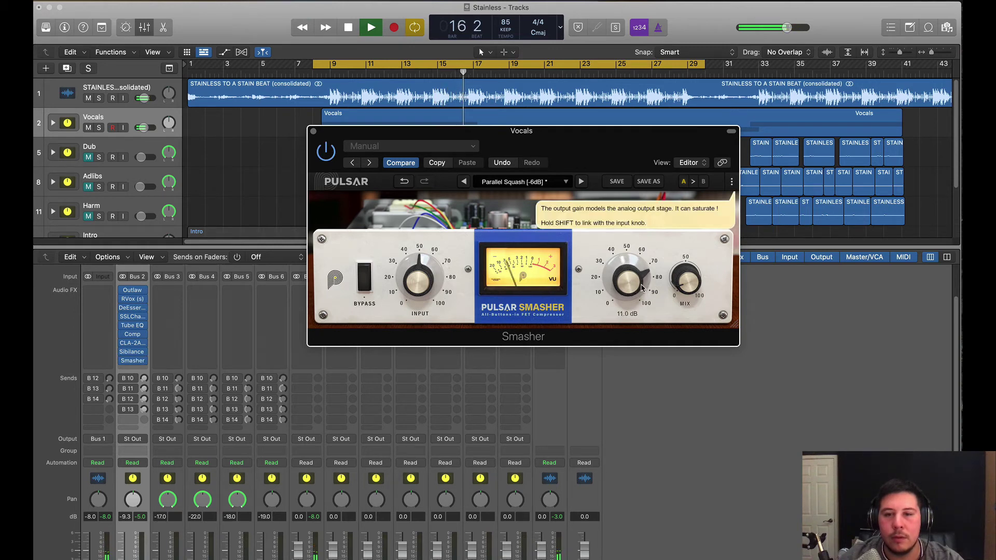
{"action": "mouse_move", "coordinate": [691, 281]}
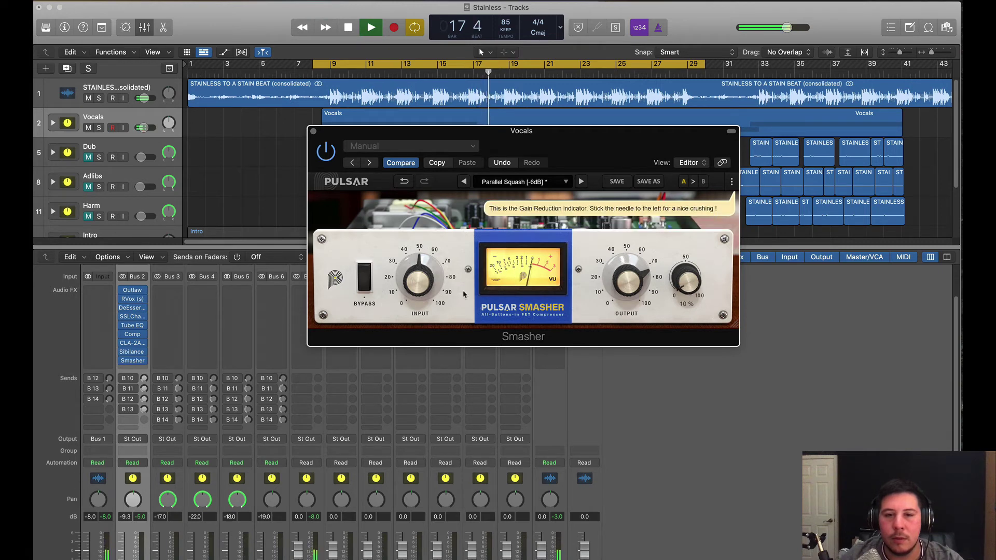
{"action": "left_click", "coordinate": [367, 282]}
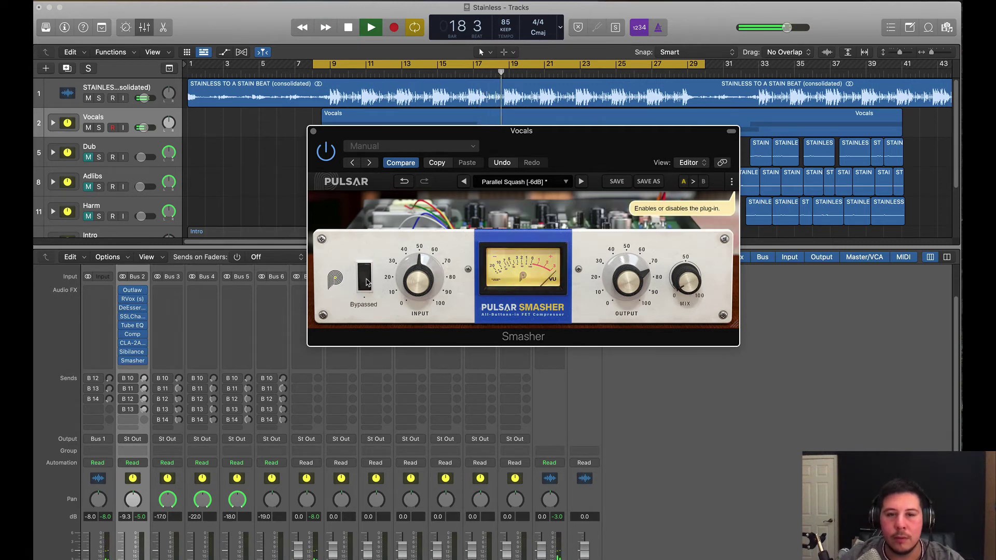
{"action": "left_click", "coordinate": [366, 282]}
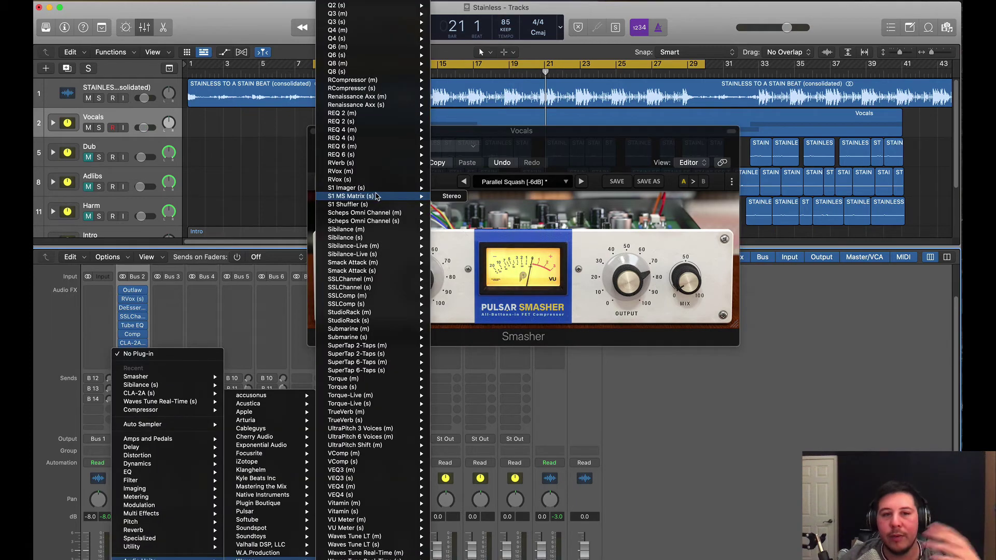
Step: Insert the stereo Waves S1 Imager (s) after the Smasher on the Vocals channel and close the Smasher window
{"action": "mouse_move", "coordinate": [373, 192]}
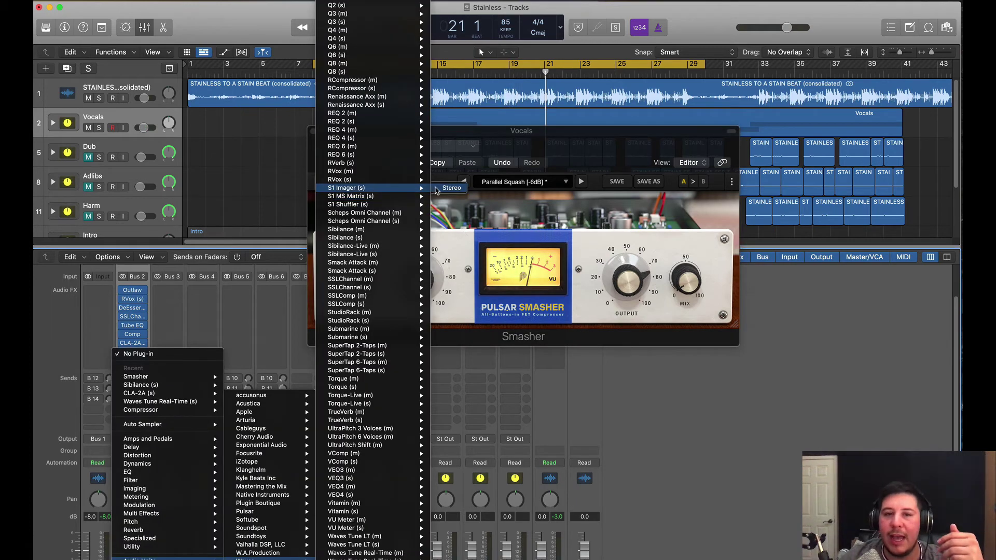
{"action": "left_click", "coordinate": [451, 187]}
{"action": "left_click", "coordinate": [314, 136]}
{"action": "left_click", "coordinate": [313, 133]}
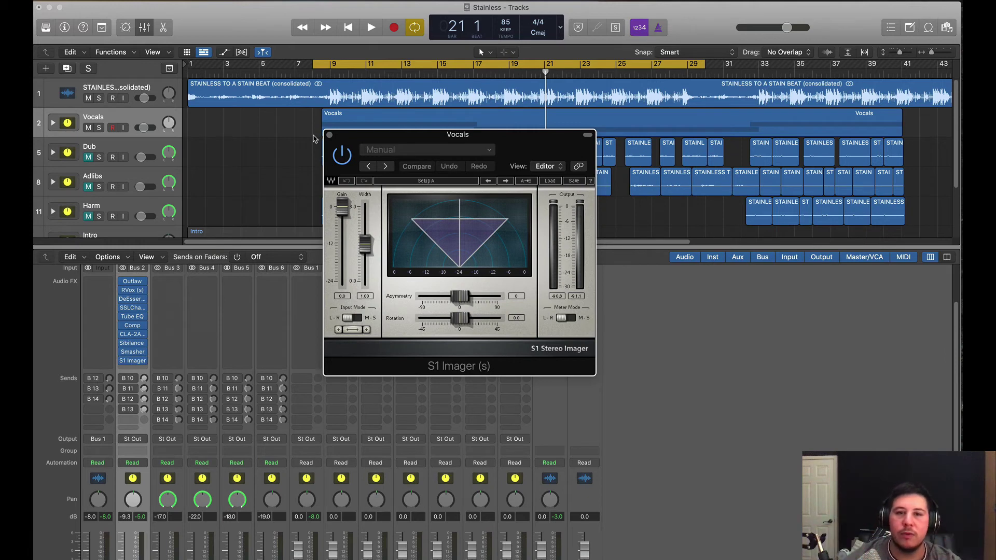
Step: Play the vocals, set the S1 Imager's width to 1.15, stop playback and close its window
{"action": "key", "text": "space"}
{"action": "mouse_move", "coordinate": [368, 252]}
{"action": "left_mouse_down"}
{"action": "mouse_move", "coordinate": [365, 230]}
{"action": "mouse_move", "coordinate": [366, 240]}
{"action": "left_mouse_up"}
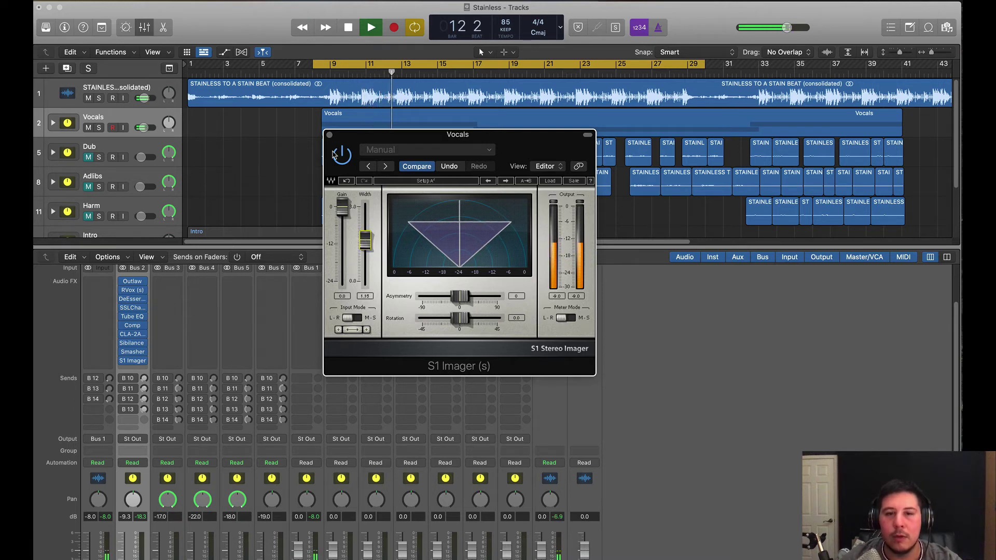
{"action": "key", "text": "space"}
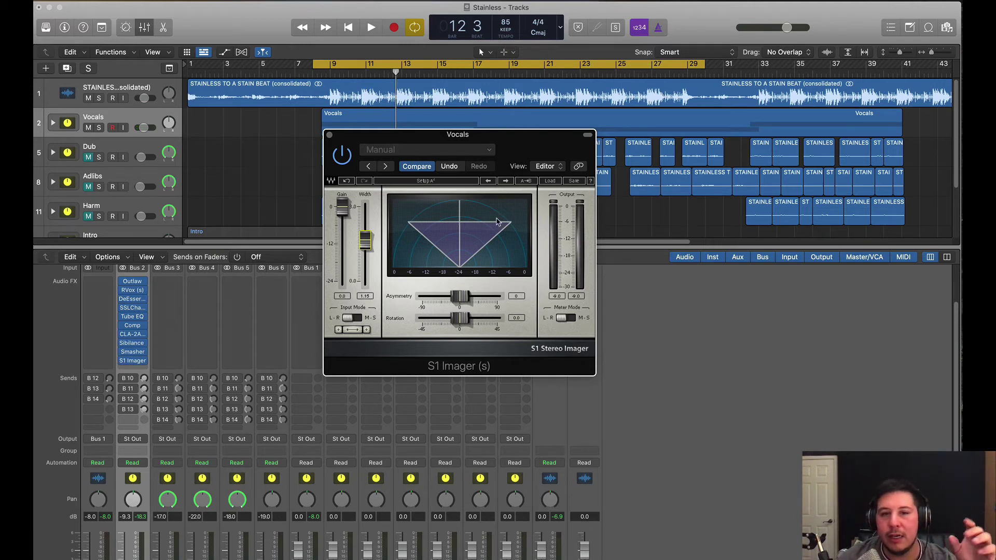
{"action": "left_click", "coordinate": [330, 135]}
Step: Enable only the Bus 10 send on Vocals, open that bus's Little Radiator, raise the send to about -26.8 dB during playback and close the plug-in
{"action": "left_click_drag", "start_coordinate": [124, 398], "coordinate": [124, 410]}
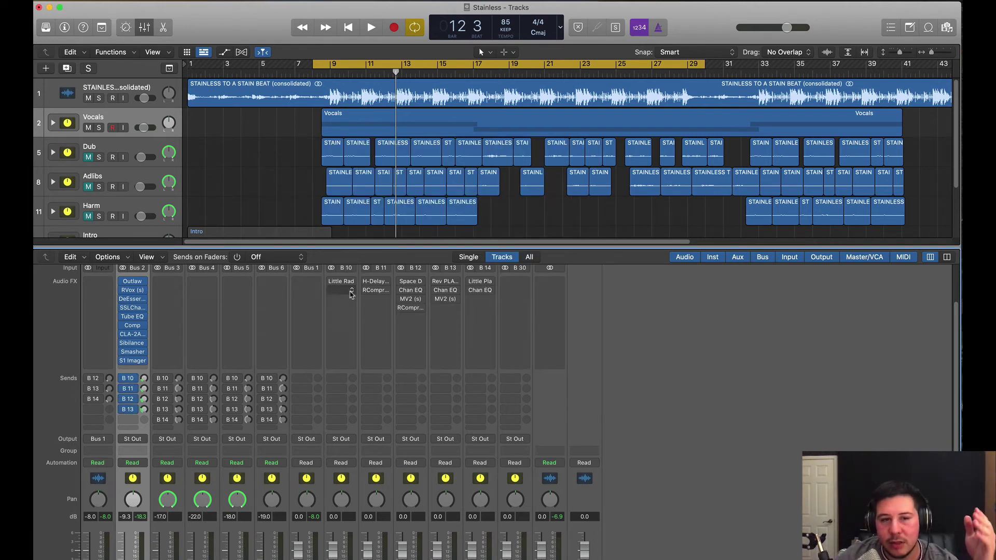
{"action": "left_click", "coordinate": [341, 281]}
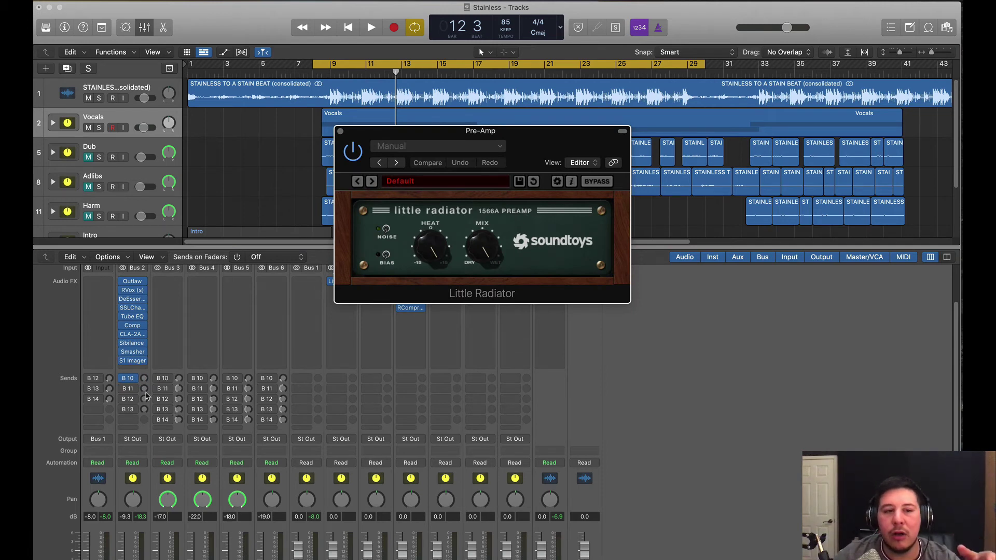
{"action": "key", "text": "space"}
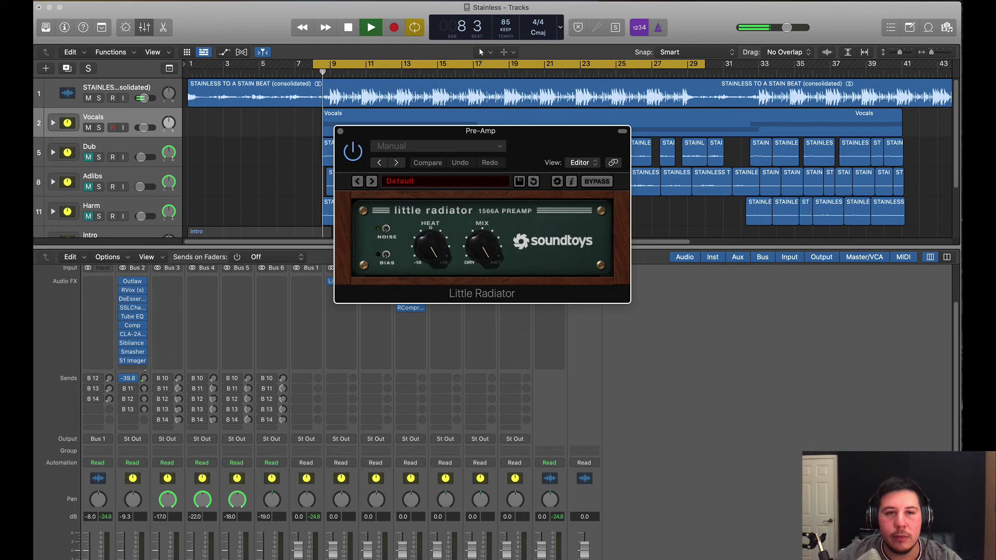
{"action": "left_click_drag", "start_coordinate": [145, 379], "coordinate": [158, 332]}
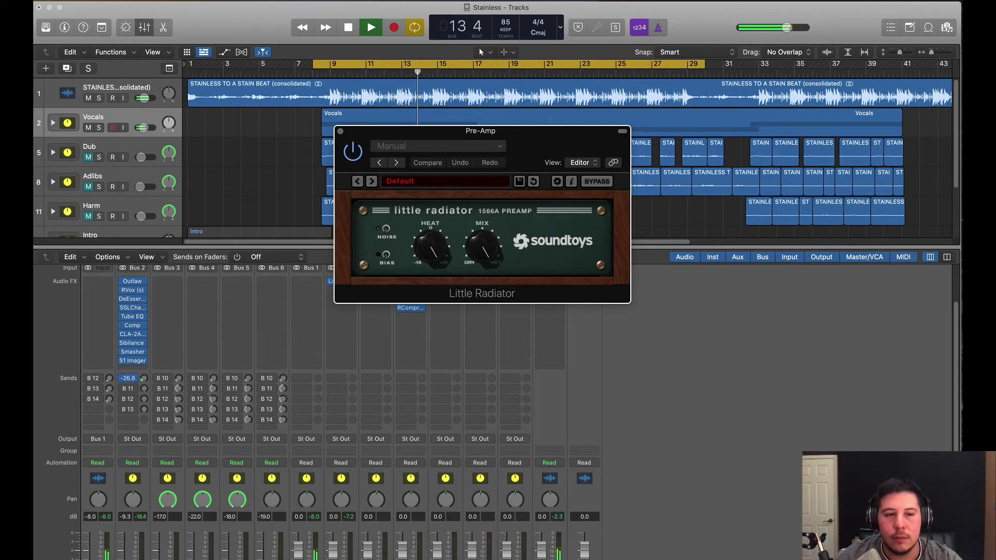
{"action": "key", "text": "v"}
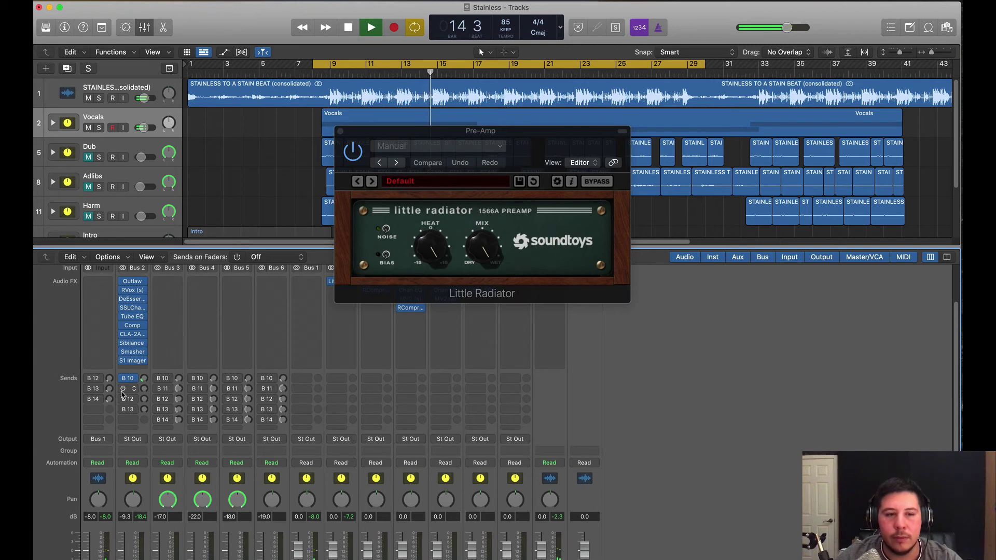
{"action": "left_click", "coordinate": [341, 131]}
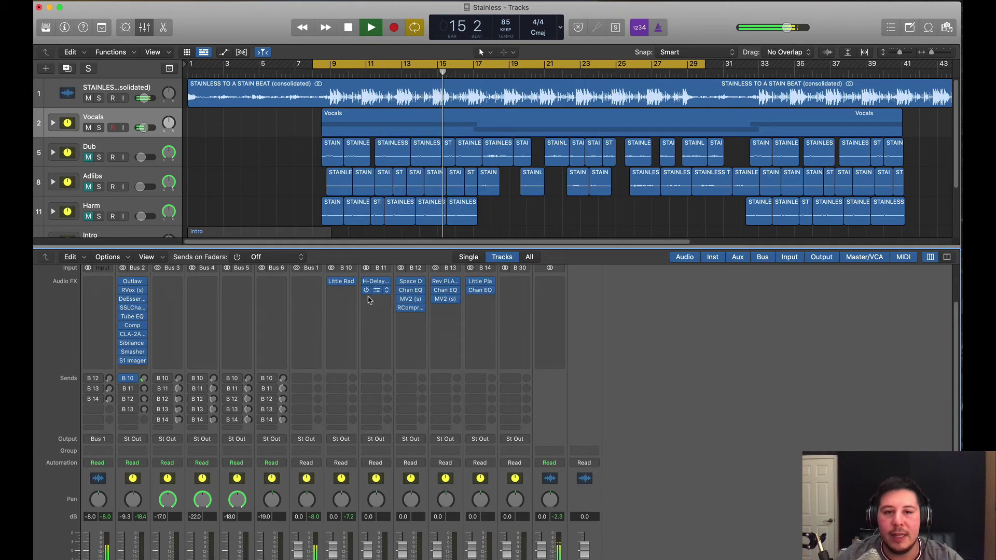
Step: Enable the Vocals' Bus 11 send at about -7.6 dB and adjust the HiPass filter of that bus's H-Delay
{"action": "left_click", "coordinate": [124, 389]}
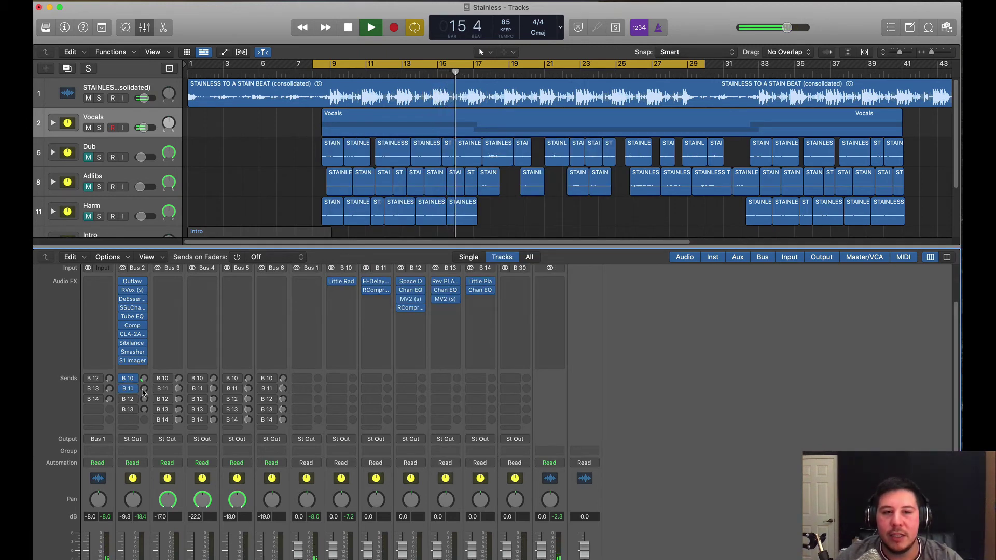
{"action": "left_click_drag", "start_coordinate": [143, 389], "coordinate": [153, 342]}
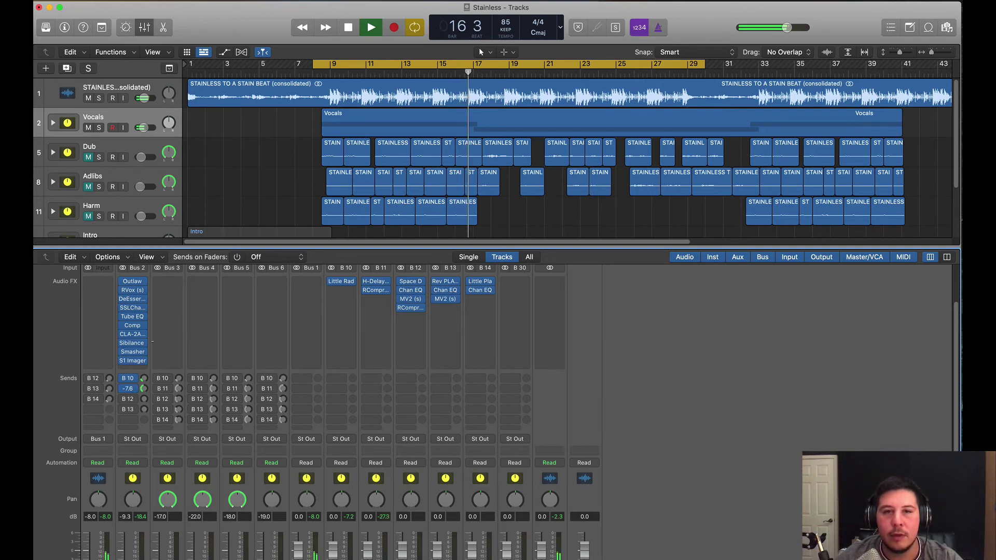
{"action": "left_click", "coordinate": [376, 282]}
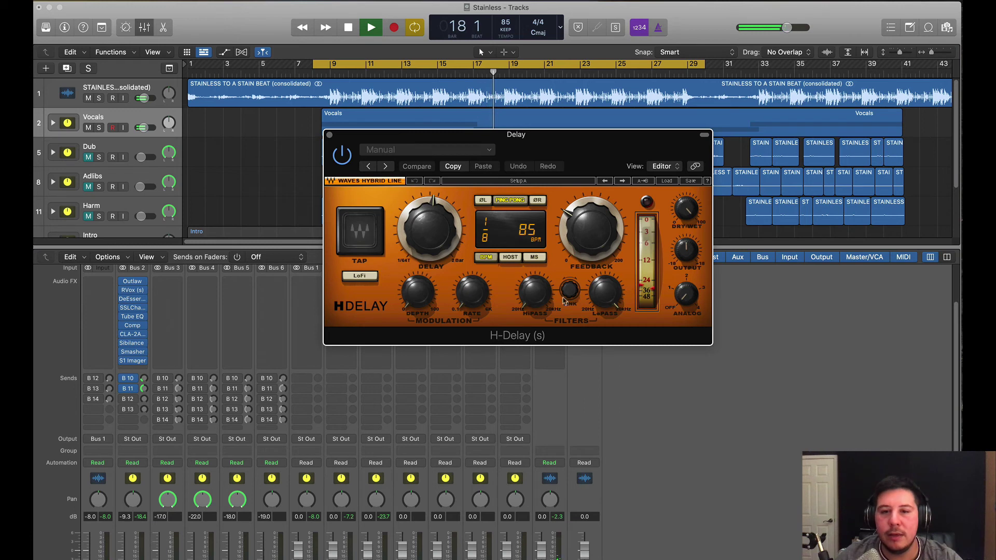
{"action": "left_click_drag", "start_coordinate": [534, 296], "coordinate": [532, 299]}
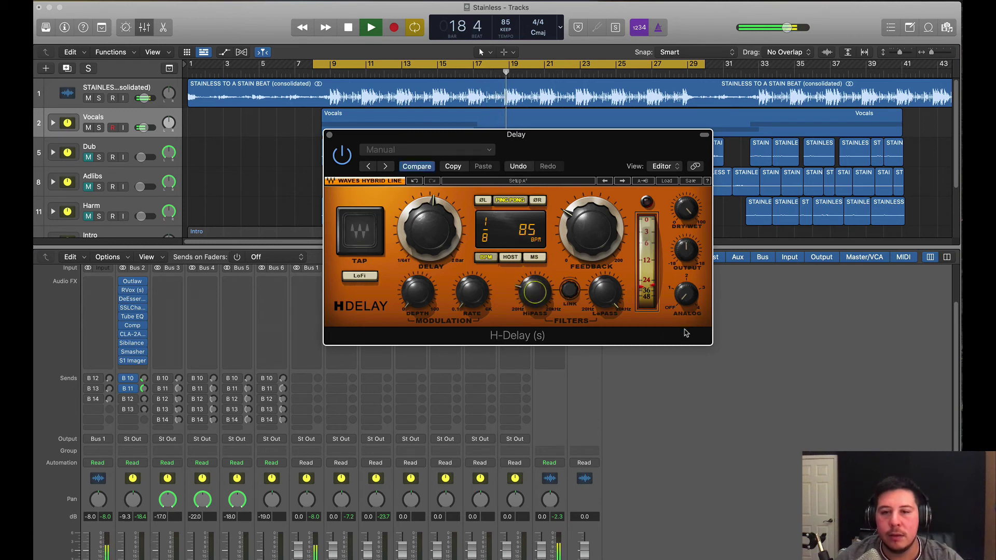
{"action": "left_click", "coordinate": [329, 135]}
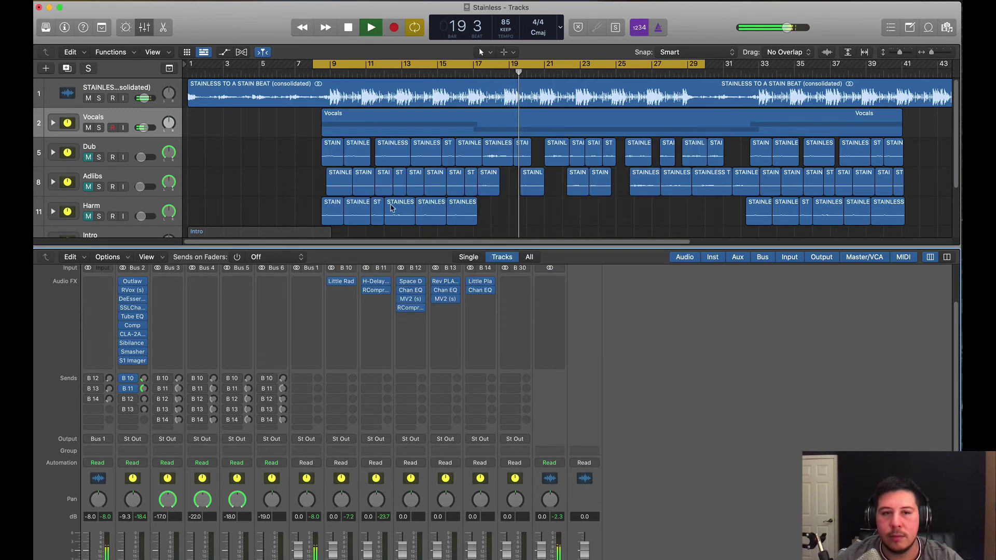
Step: Open the RCompressor (s) on the Delay channel and lower the Vocals' Bus 11 send level
{"action": "left_click", "coordinate": [377, 294]}
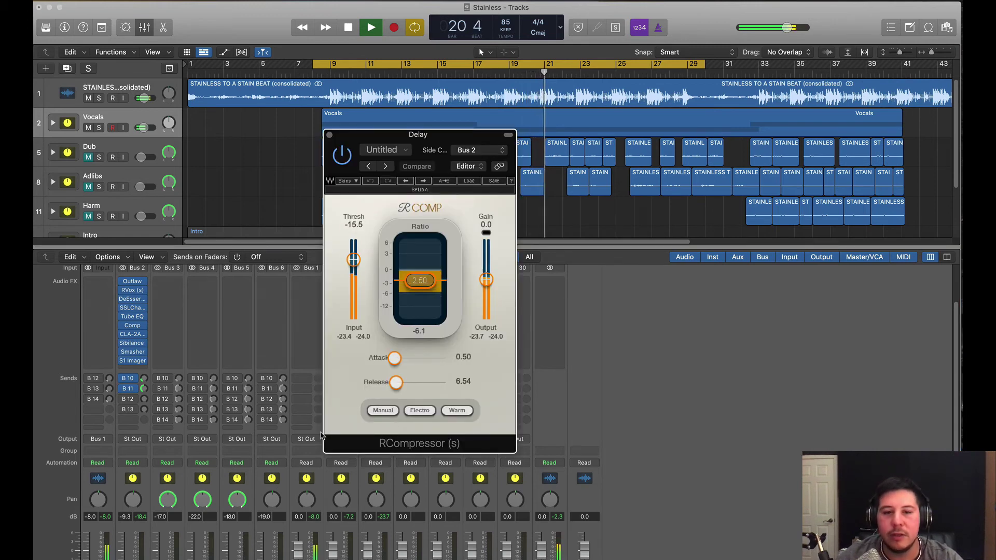
{"action": "left_click_drag", "start_coordinate": [143, 389], "coordinate": [144, 419]}
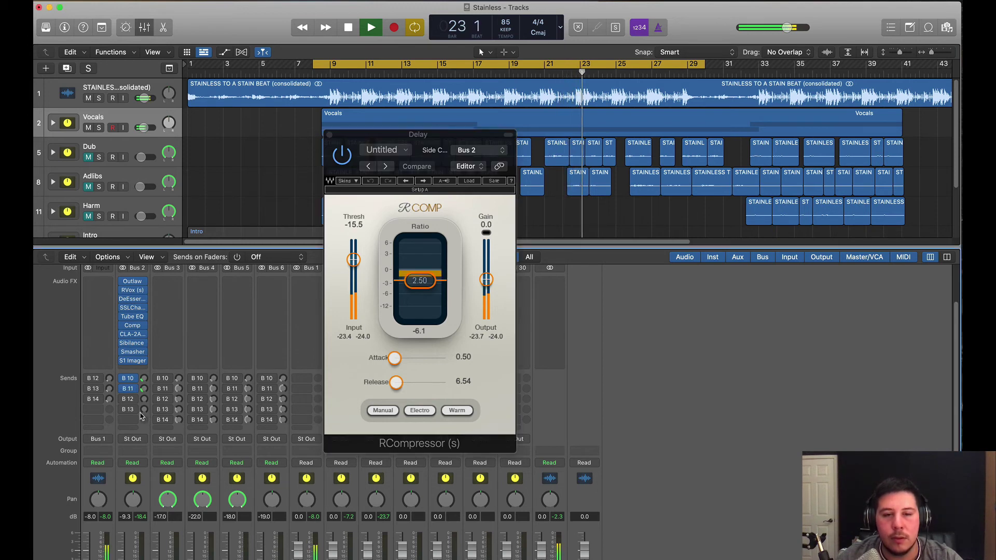
Step: Close the Delay channel's compressor, enable the Vocals' Bus 12 send, review the Reverb channel's Space Designer and stop playback
{"action": "key", "text": "super+w"}
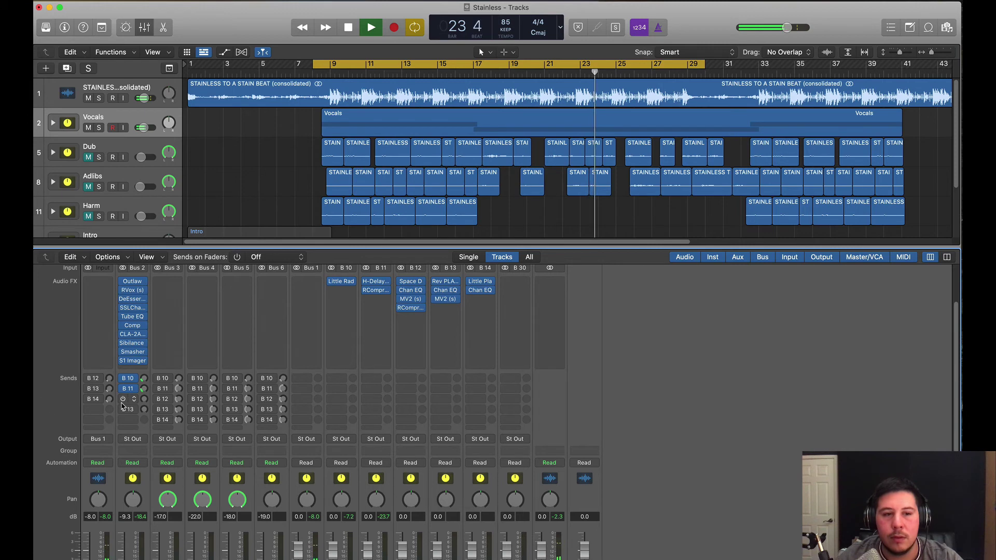
{"action": "left_click", "coordinate": [122, 399]}
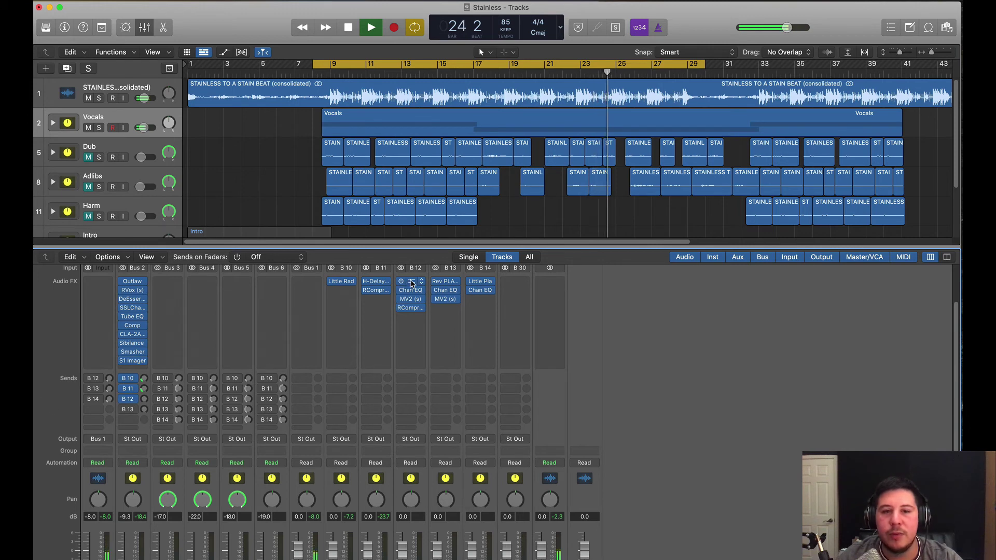
{"action": "left_click", "coordinate": [411, 283]}
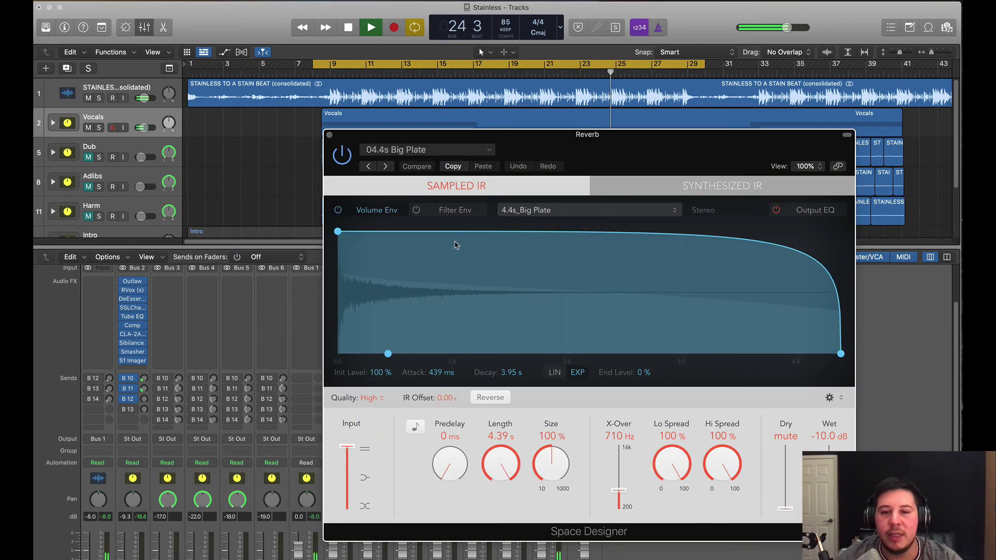
{"action": "left_click", "coordinate": [328, 134]}
{"action": "key", "text": "space"}
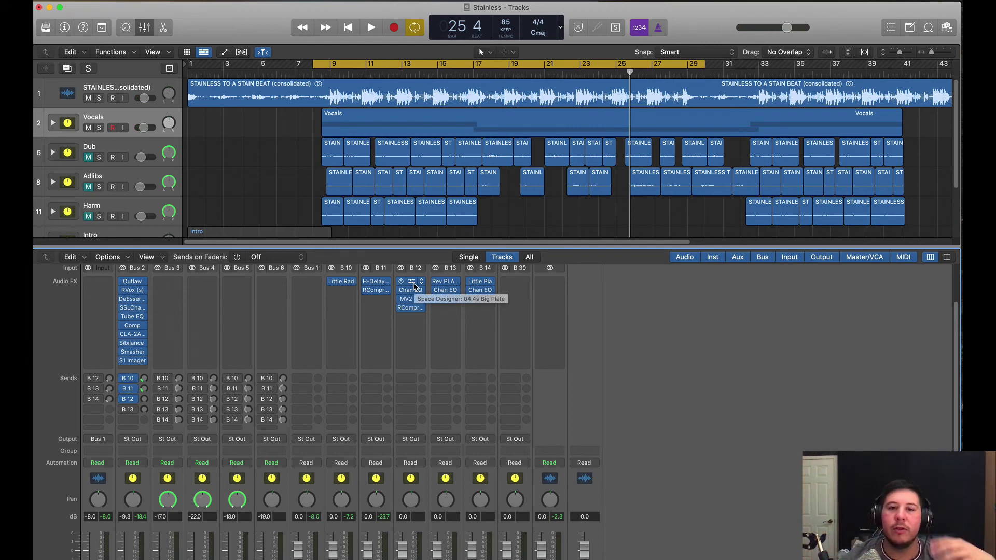
Step: Review the Reverb channel's Channel EQ, resume playback and raise the Vocals' Bus 12 send to about -4.7 dB
{"action": "left_click", "coordinate": [412, 290]}
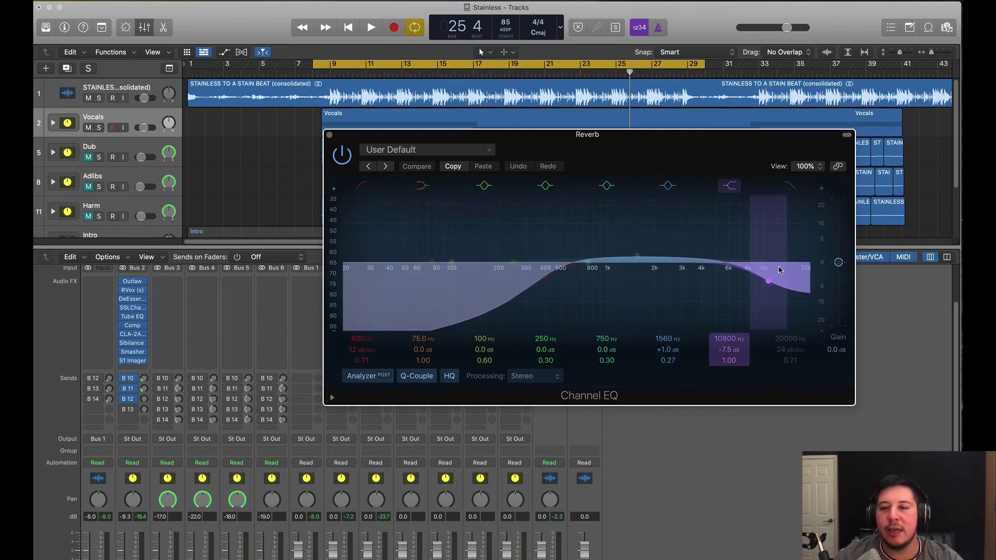
{"action": "left_click", "coordinate": [328, 135]}
{"action": "key", "text": "space"}
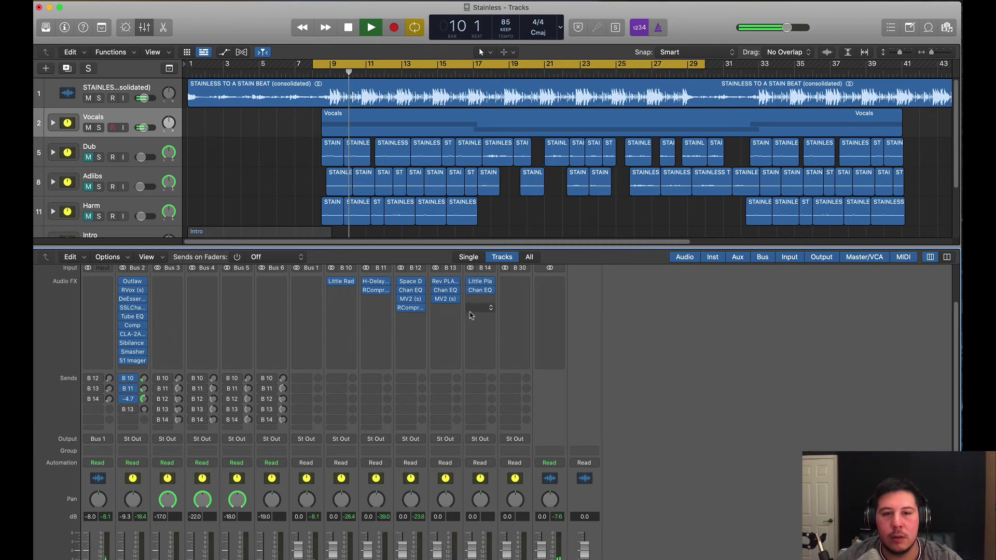
Step: Review the MV2 (s) on the Reverb channel, close it and lower the Vocals' Bus 12 send level
{"action": "mouse_move", "coordinate": [448, 304]}
{"action": "left_click", "coordinate": [411, 299]}
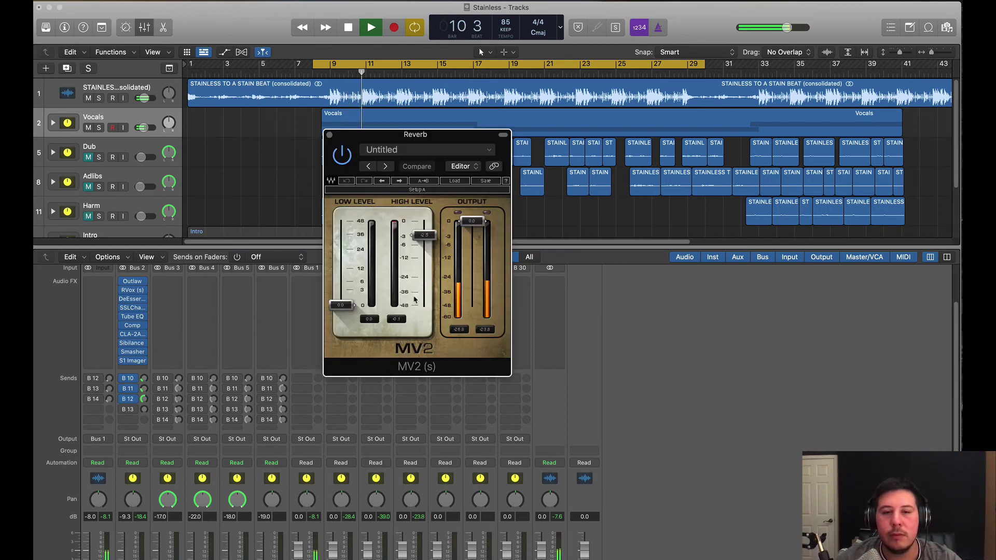
{"action": "left_click", "coordinate": [329, 136]}
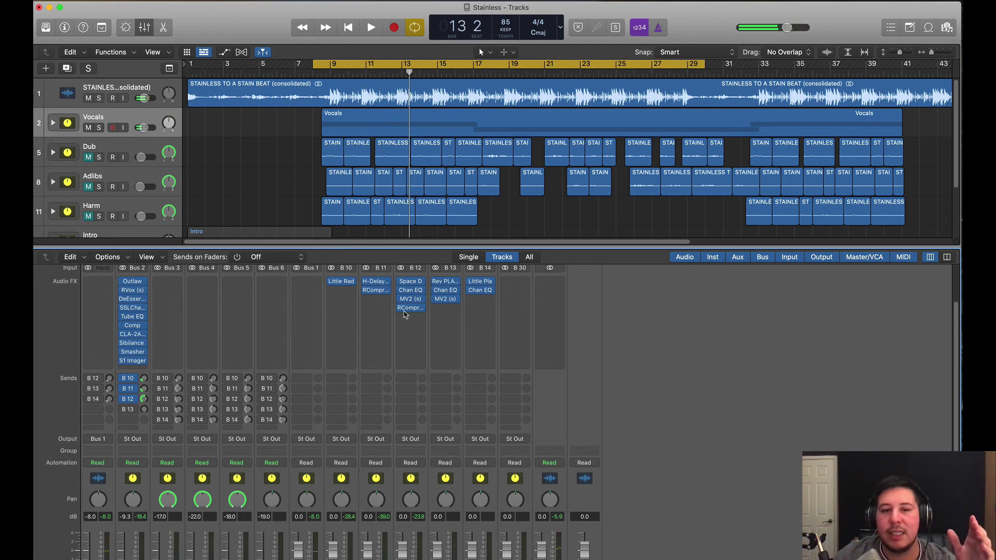
{"action": "key", "text": "space"}
{"action": "left_click", "coordinate": [144, 399]}
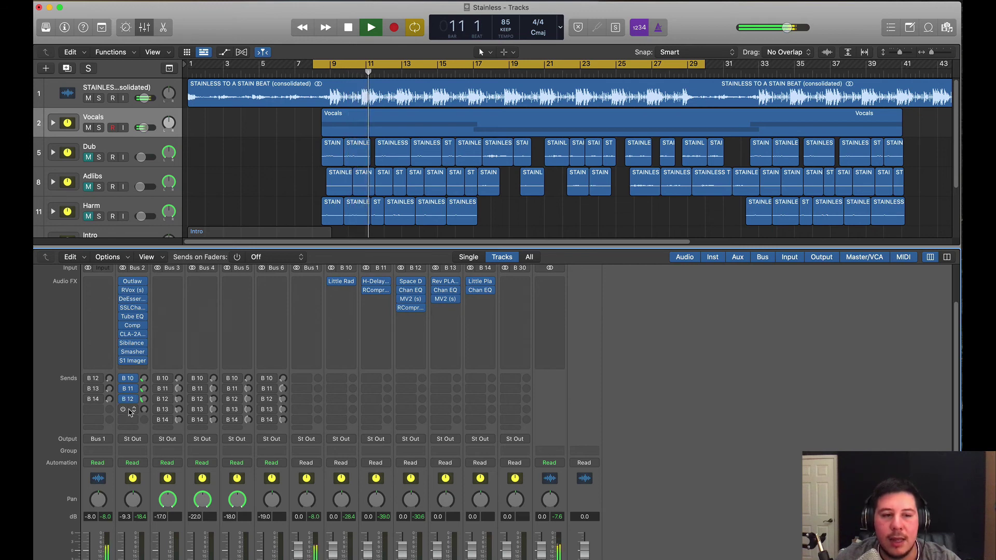
Step: Enable the Vocals' Bus 13 send, review Big Reverb's Rev PLATE-140 and raise the send level during playback
{"action": "left_click", "coordinate": [444, 282]}
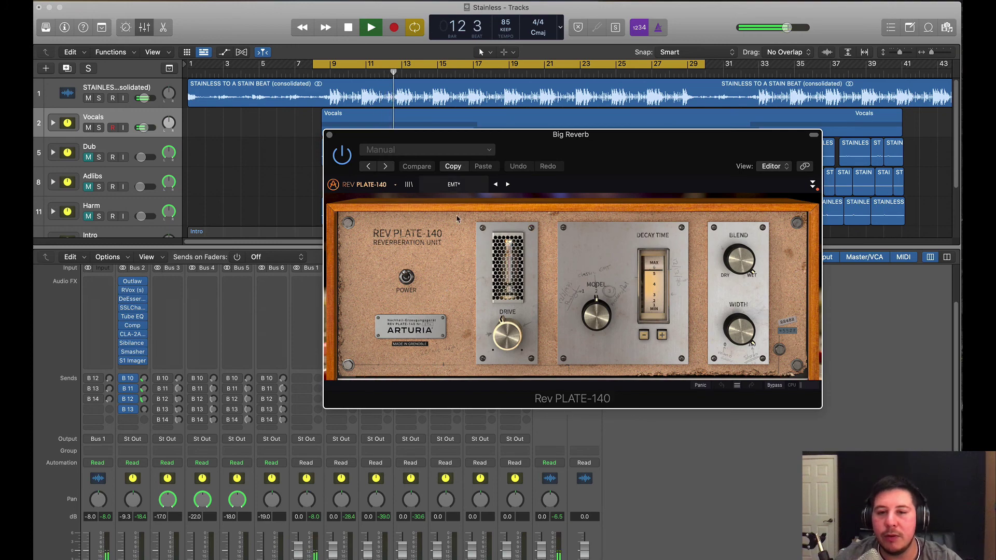
{"action": "key", "text": "space"}
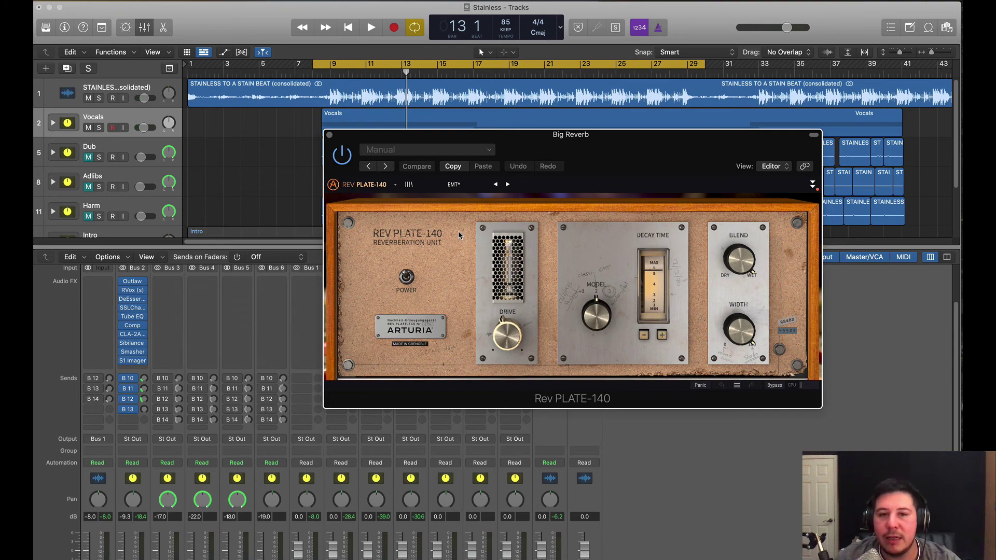
{"action": "left_click", "coordinate": [329, 135]}
{"action": "key", "text": "space"}
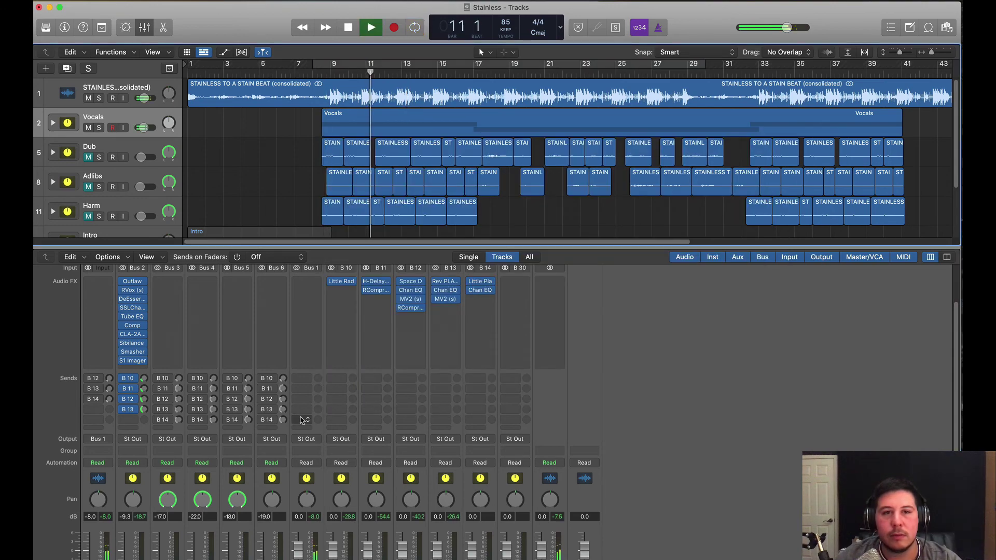
Step: Review the Channel EQ curve on the Big Reverb channel with playback stopped and close the plug-in
{"action": "left_click", "coordinate": [445, 290]}
{"action": "key", "text": "space"}
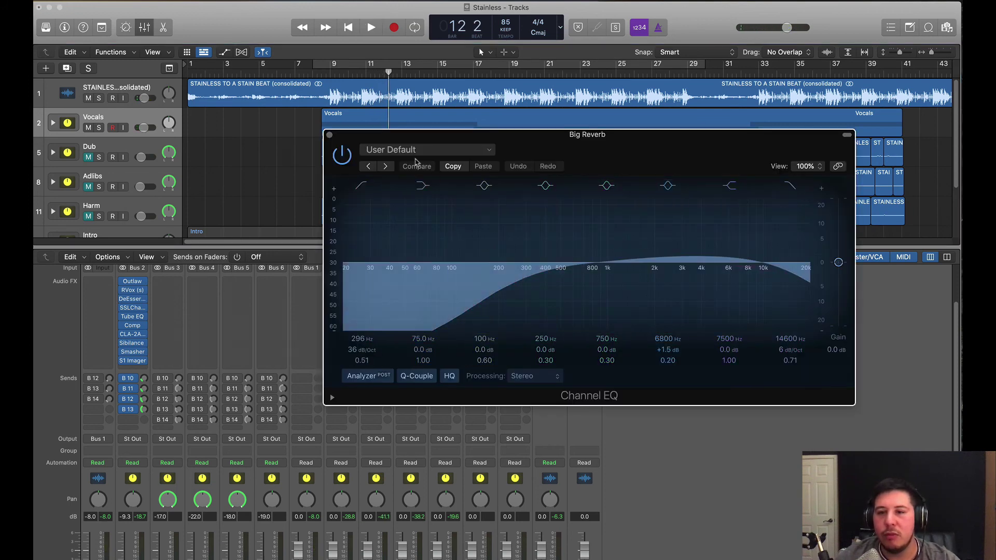
{"action": "left_click", "coordinate": [329, 135]}
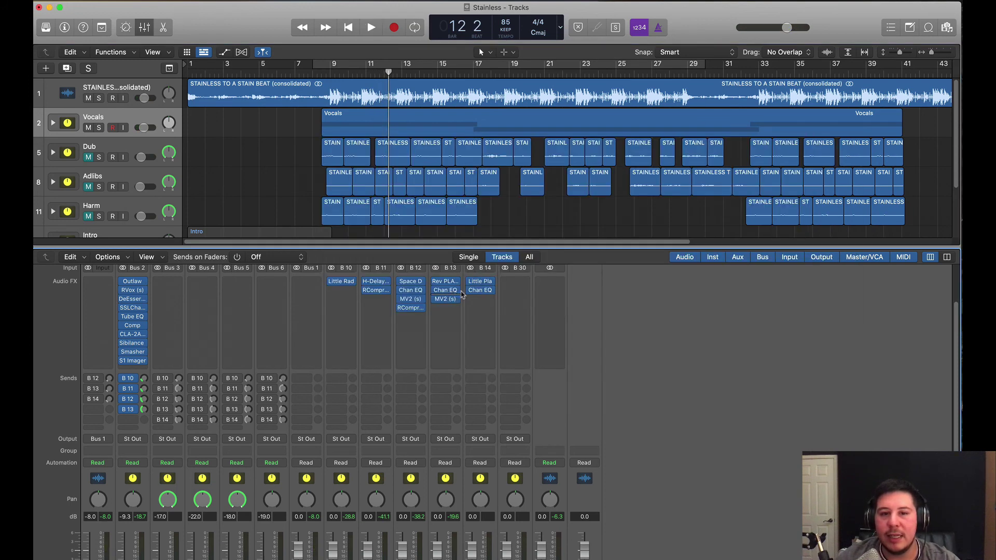
Step: Open the MV2 (s) on Big Reverb and compare its bypassed and active sound during playback
{"action": "left_click", "coordinate": [444, 300]}
{"action": "key", "text": "space"}
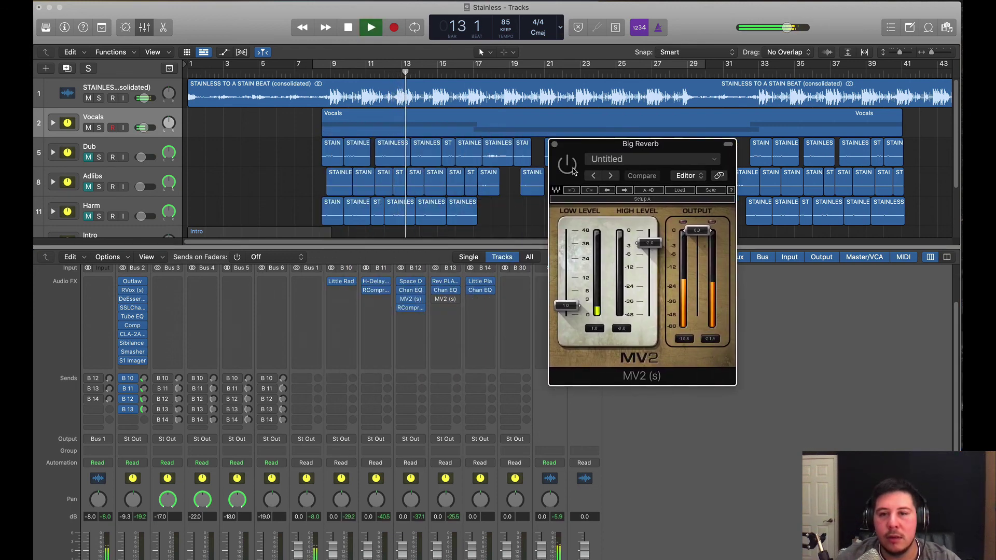
{"action": "left_click", "coordinate": [570, 170]}
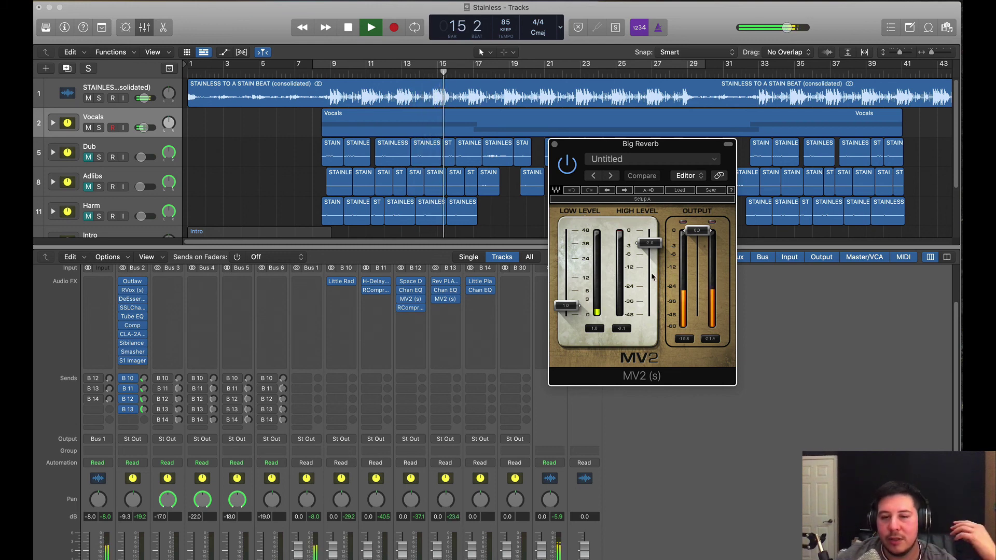
Step: Try a lower High Level on Big Reverb's MV2 (s) during playback and return it to its starting position
{"action": "scroll", "coordinate": [652, 277], "scroll_direction": "down", "scroll_amount": 5}
{"action": "scroll", "coordinate": [653, 277], "scroll_direction": "down", "scroll_amount": 2}
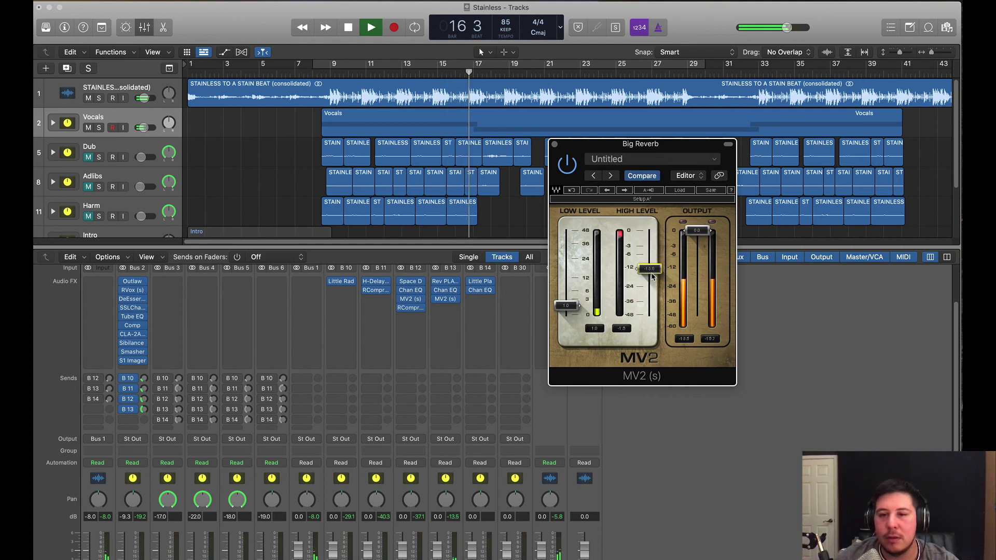
{"action": "scroll", "coordinate": [652, 276], "scroll_direction": "up", "scroll_amount": 5}
{"action": "scroll", "coordinate": [653, 276], "scroll_direction": "up", "scroll_amount": 3}
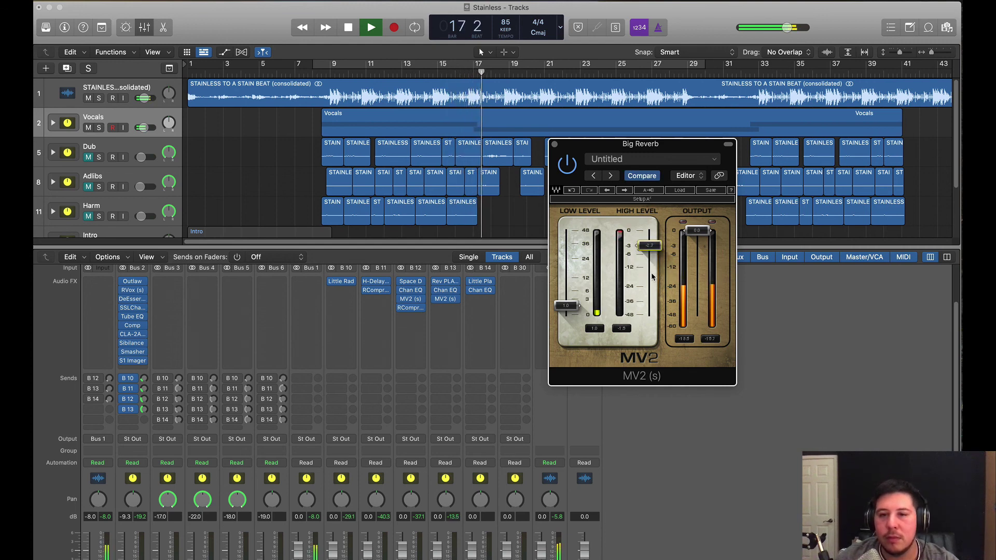
{"action": "scroll", "coordinate": [652, 276], "scroll_direction": "up", "scroll_amount": 1}
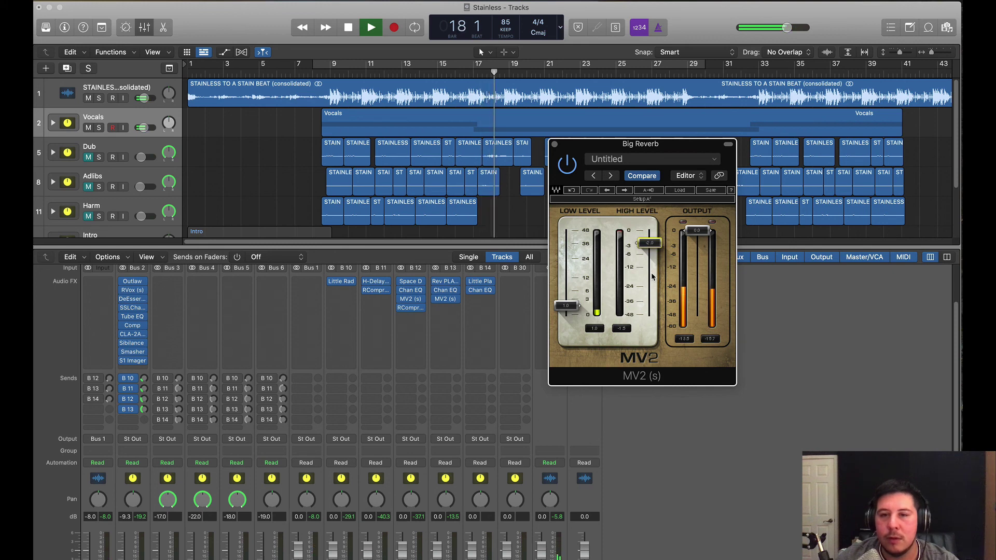
Step: Close Big Reverb's MV2 (s), lower the Vocals' Bus 13 send level and stop playback
{"action": "left_click", "coordinate": [555, 144]}
{"action": "key", "text": "space"}
{"action": "scroll", "coordinate": [240, 351], "scroll_direction": "down", "scroll_amount": 4}
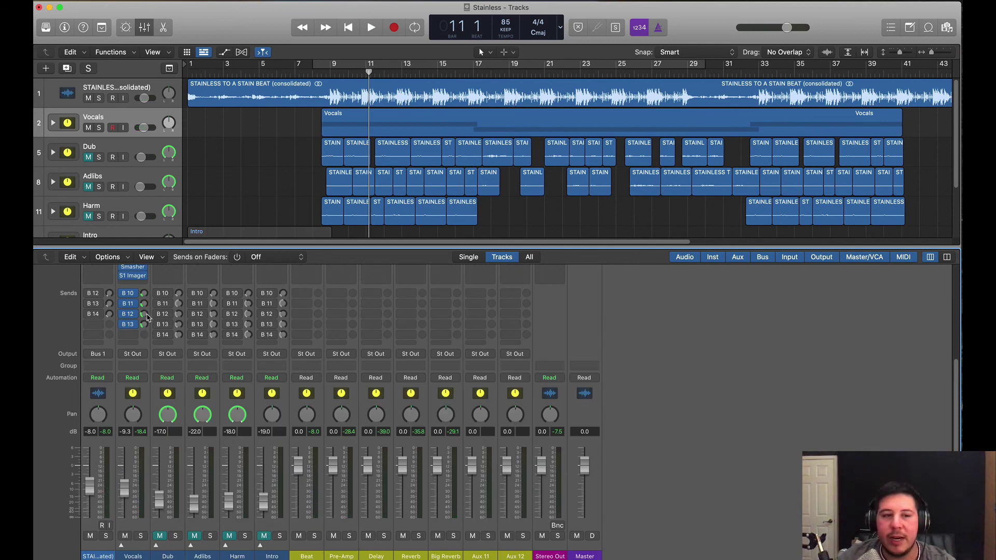
{"action": "scroll", "coordinate": [635, 400], "scroll_direction": "up", "scroll_amount": 4}
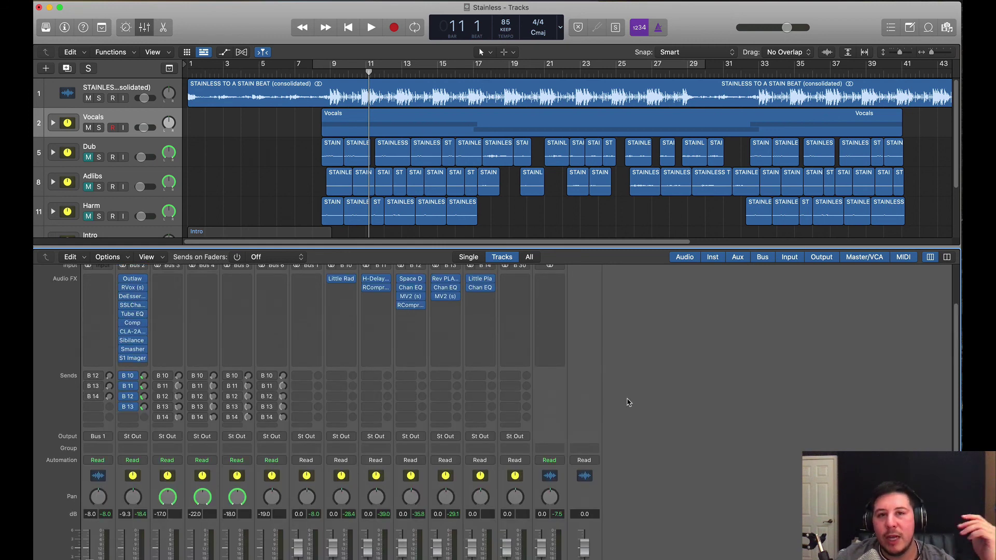
{"action": "scroll", "coordinate": [629, 403], "scroll_direction": "down", "scroll_amount": 1}
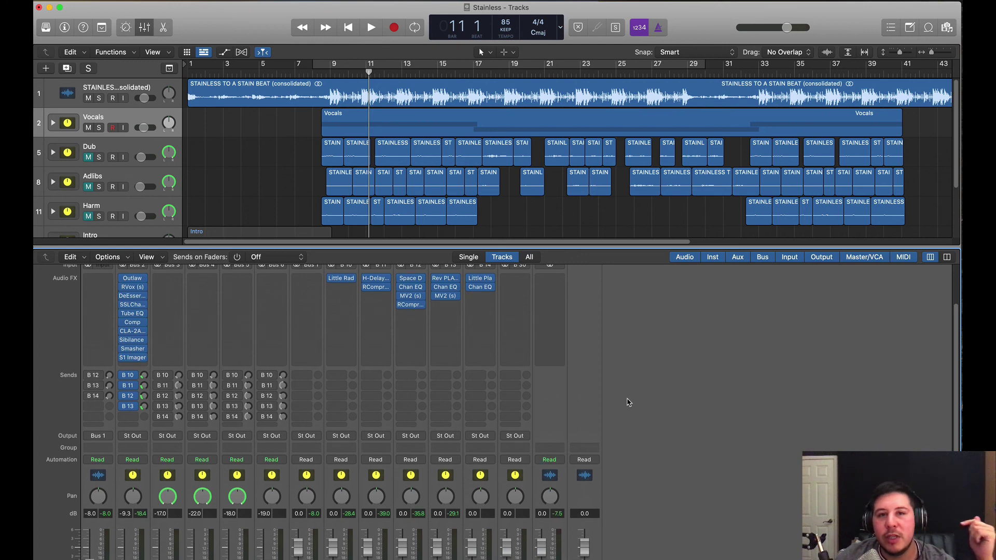